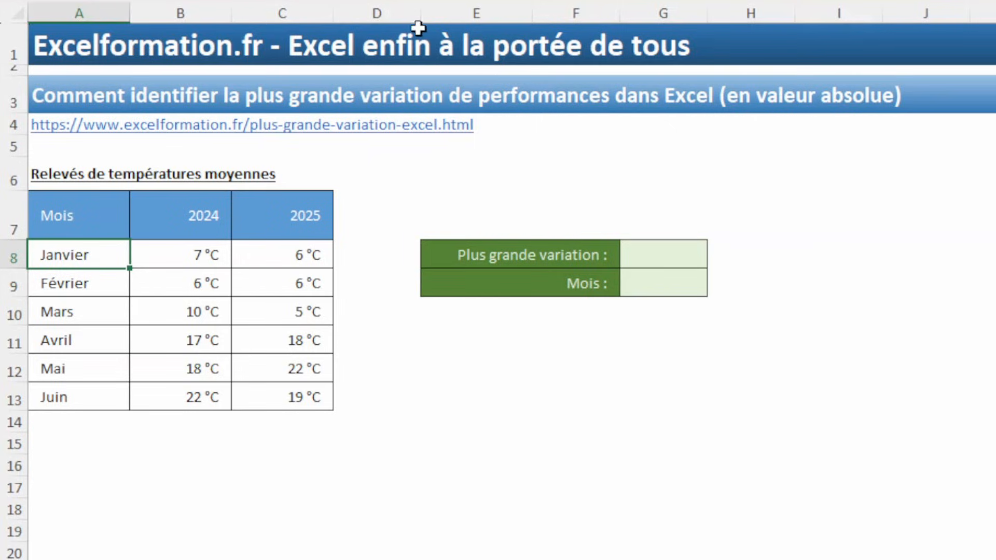
Step: Insert a new column D beside the 2025 temperatures and enter the header "Variation absolue" in D7
{"action": "left_click", "coordinate": [374, 10]}
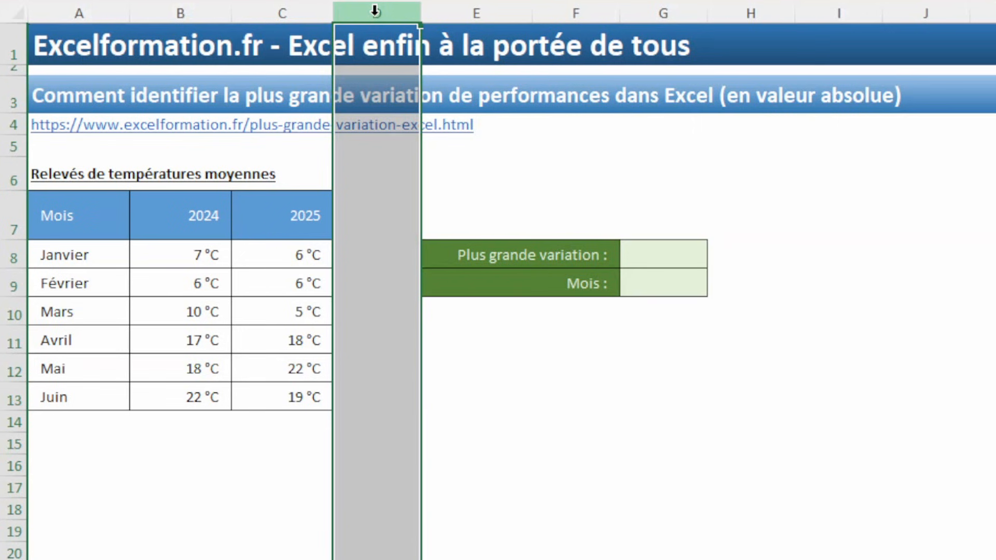
{"action": "key", "text": "ctrl+plus"}
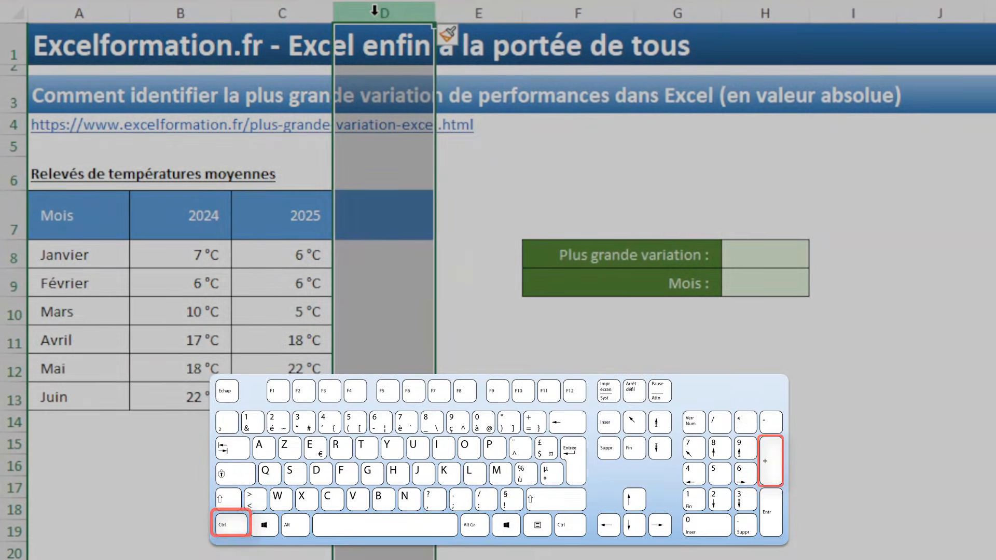
{"action": "key", "text": "Down"}
{"action": "key", "text": "Down"}
{"action": "key", "text": "Down"}
{"action": "key", "text": "Down"}
{"action": "key", "text": "Down"}
{"action": "key", "text": "Down"}
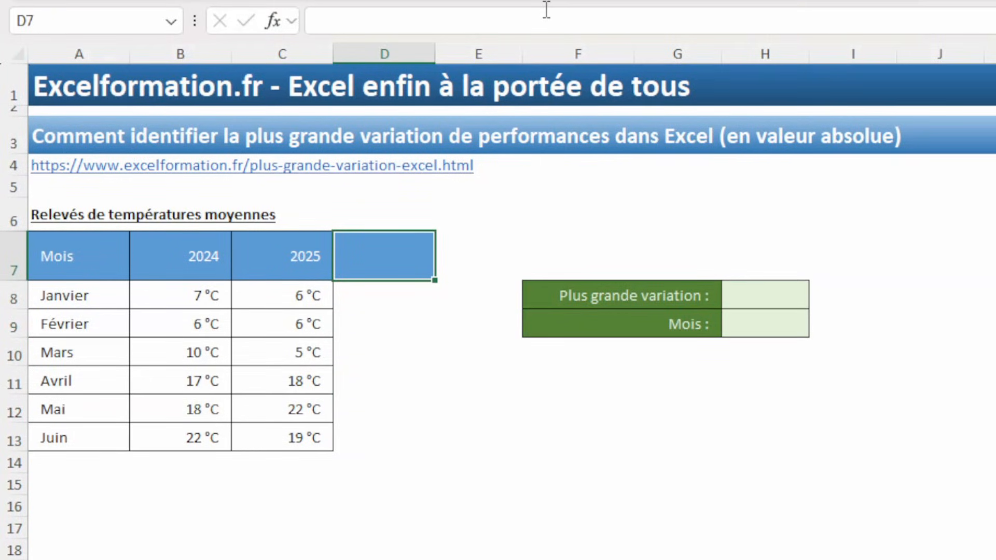
{"action": "type", "text": "Vairatio"}
{"action": "key", "text": "BackSpace"}
{"action": "key", "text": "BackSpace"}
{"action": "key", "text": "BackSpace"}
{"action": "key", "text": "BackSpace"}
{"action": "key", "text": "BackSpace"}
{"action": "key", "text": "BackSpace"}
{"action": "type", "text": "riation absolue"}
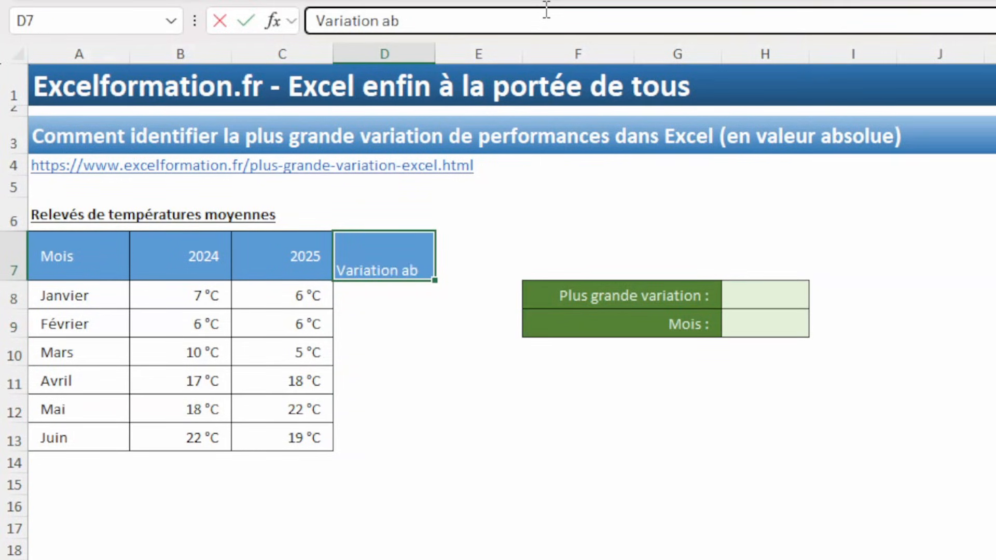
{"action": "key", "text": "Return"}
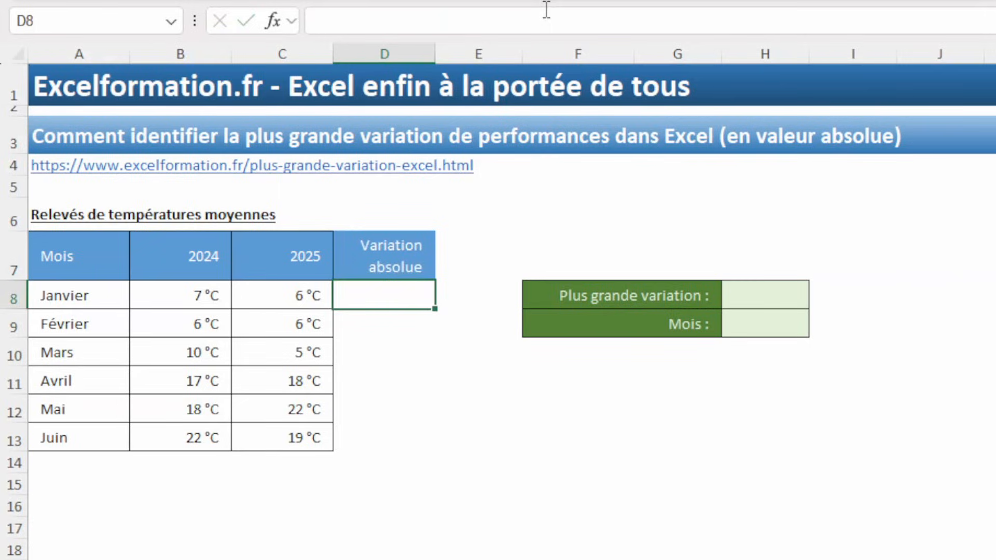
Step: Enter =C8-B8 in D8 to compute January's variation and fill the formula down to D13
{"action": "type", "text": "="}
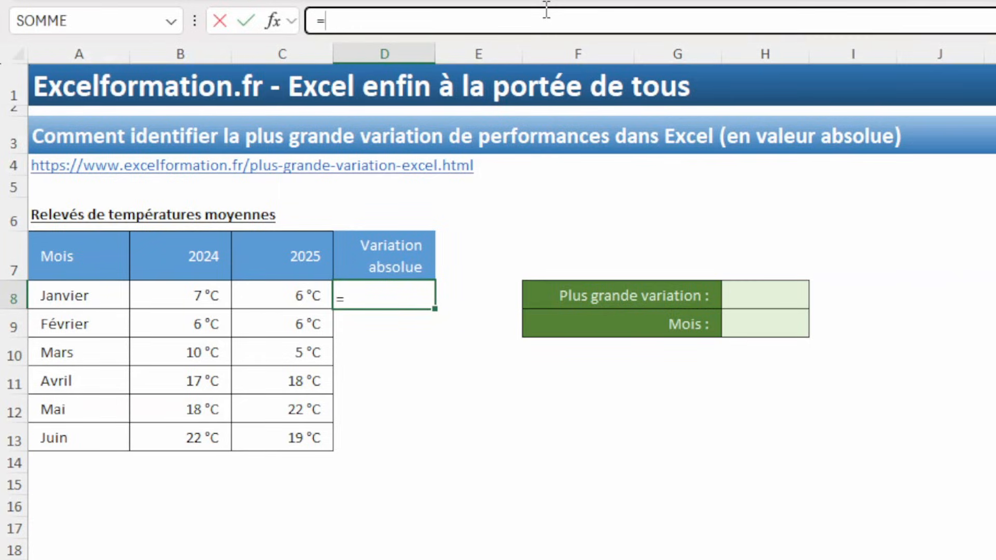
{"action": "key", "text": "Left"}
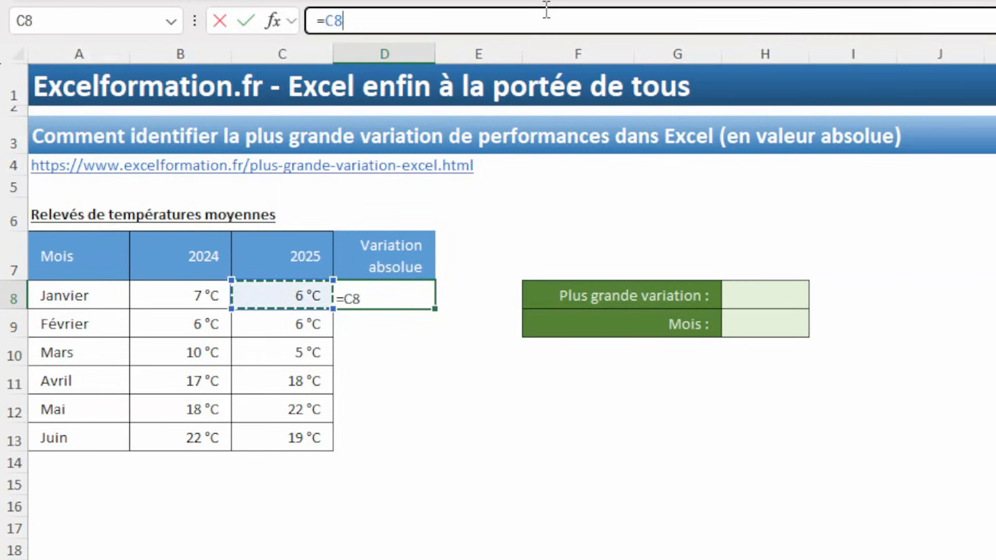
{"action": "type", "text": "-"}
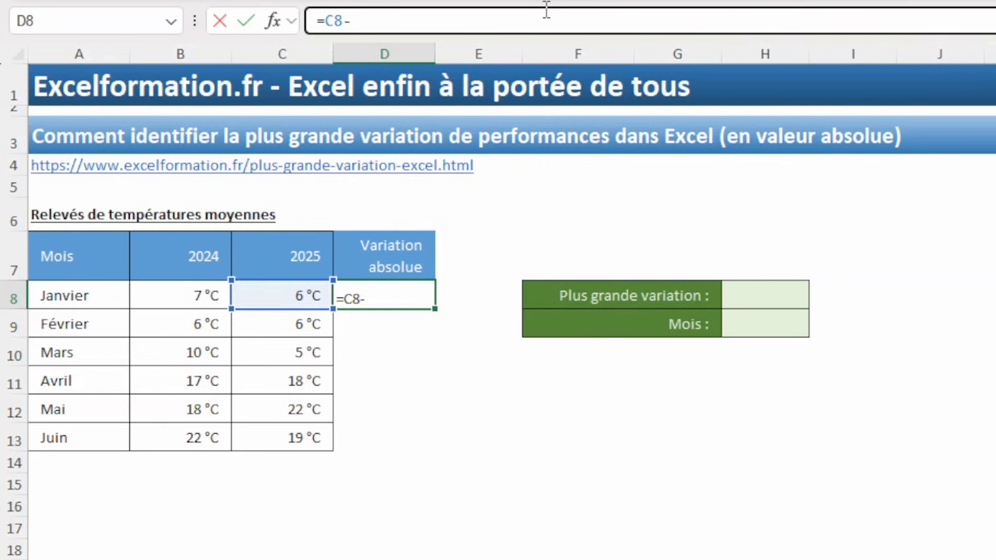
{"action": "left_click", "coordinate": [183, 296]}
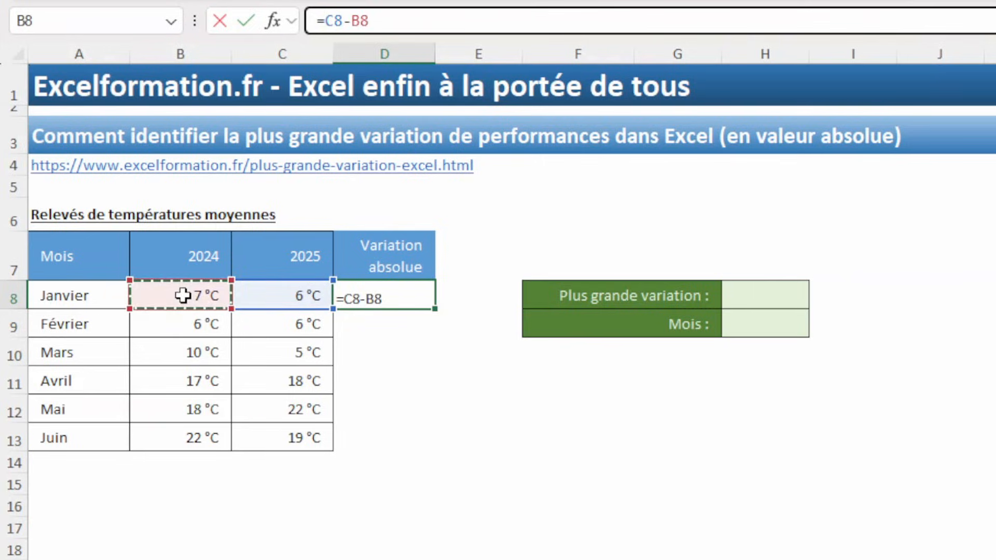
{"action": "key", "text": "Return"}
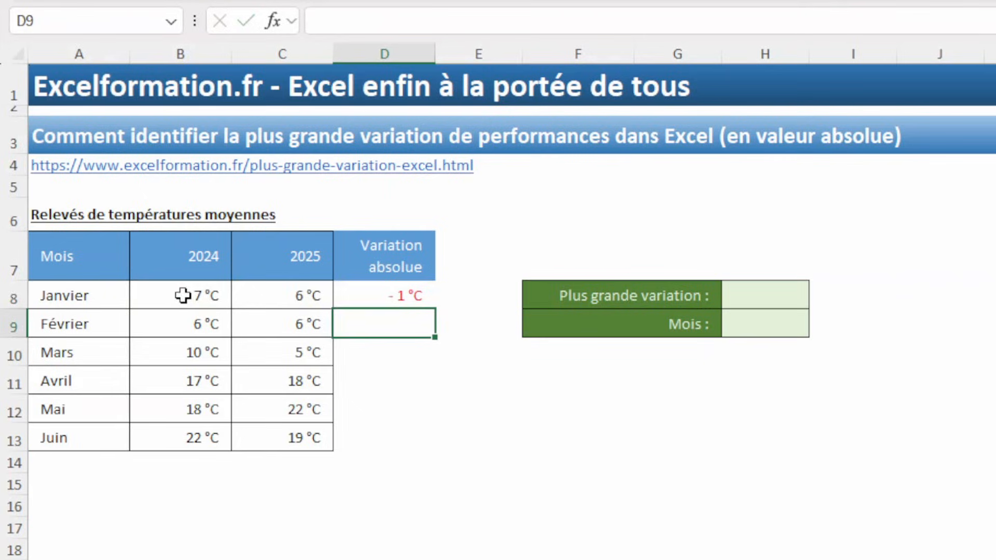
{"action": "left_click", "coordinate": [391, 296]}
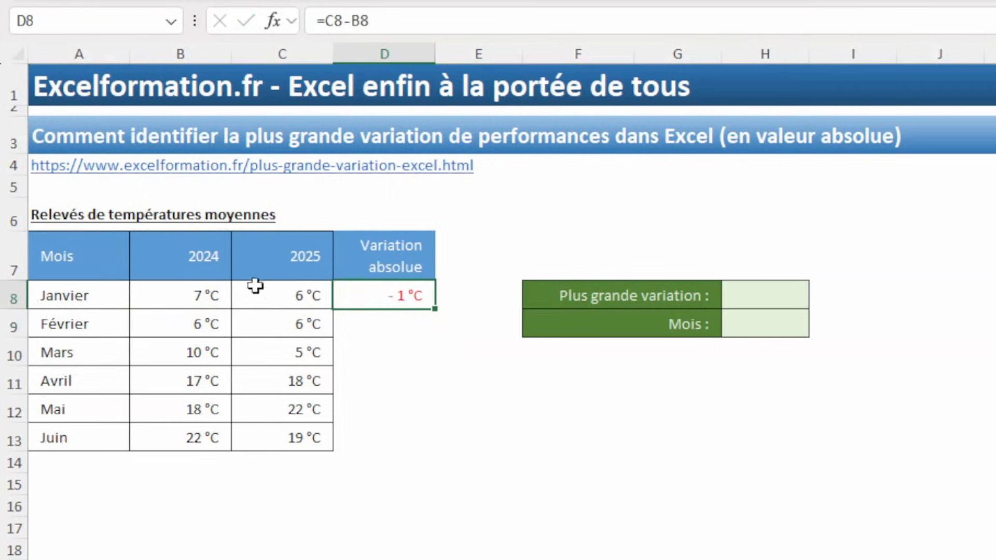
{"action": "double_click", "coordinate": [435, 309]}
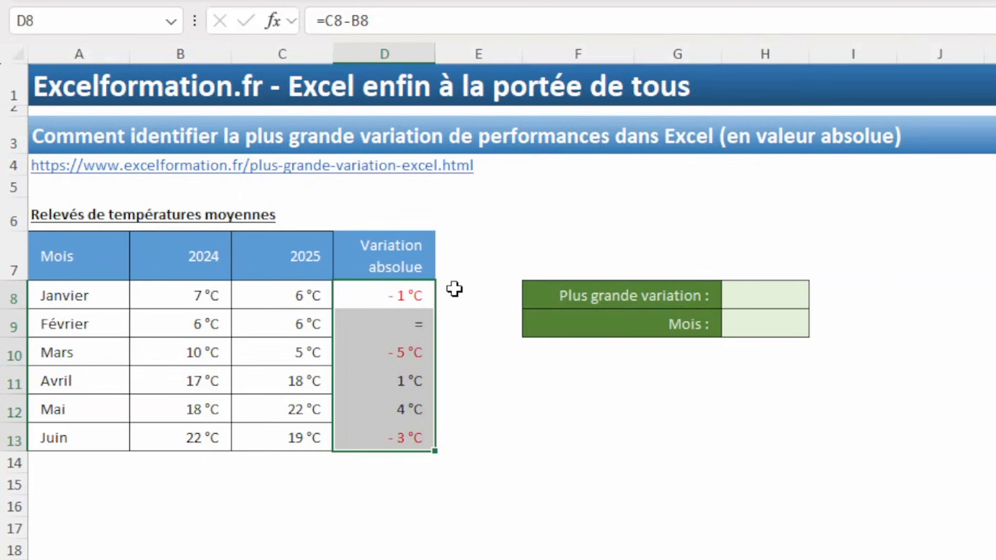
Step: Wrap the difference in the ABS function as =ABS(C8-B8) and apply it to the whole range D8:D13
{"action": "left_click", "coordinate": [328, 22]}
{"action": "type", "text": "ab"}
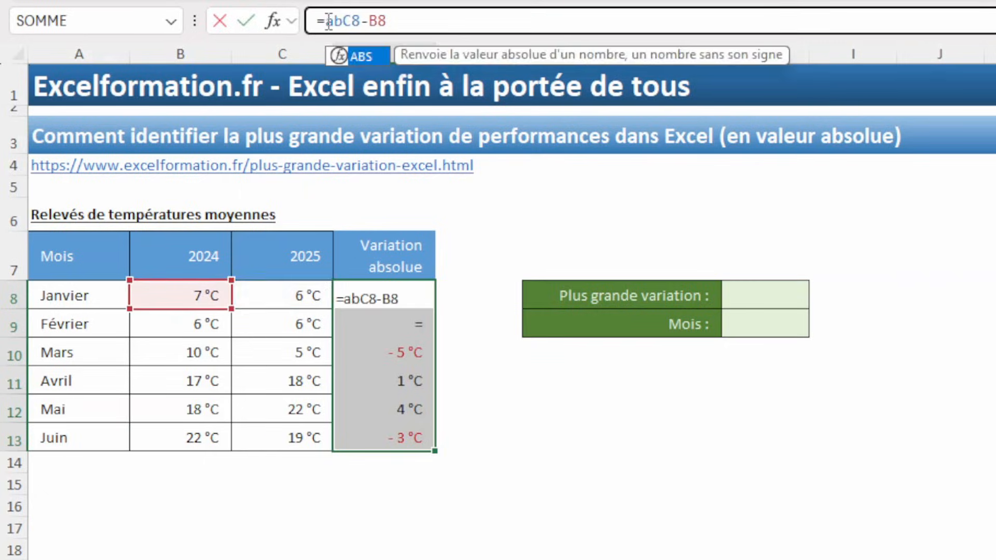
{"action": "type", "text": "s("}
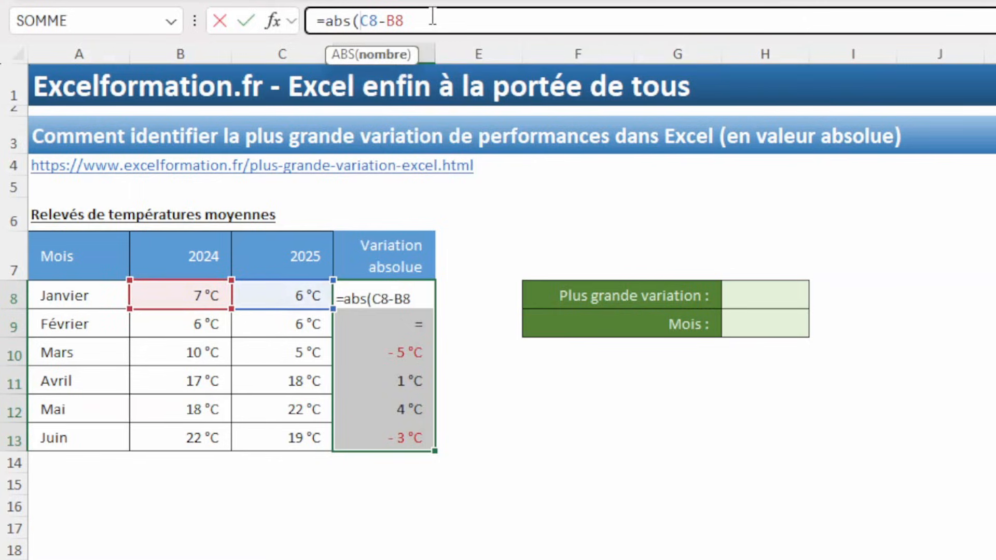
{"action": "left_click", "coordinate": [433, 17]}
{"action": "type", "text": ")"}
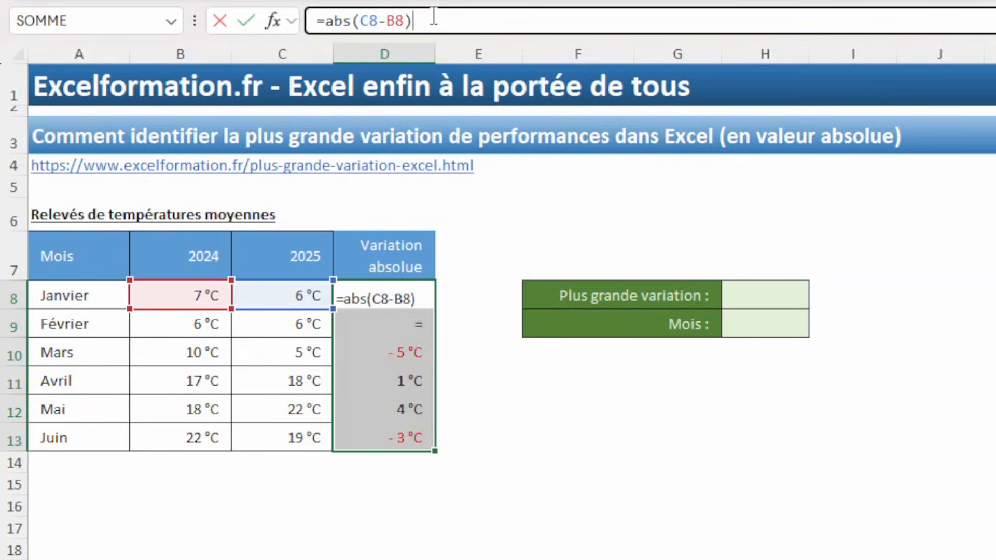
{"action": "key", "text": "ctrl+Return"}
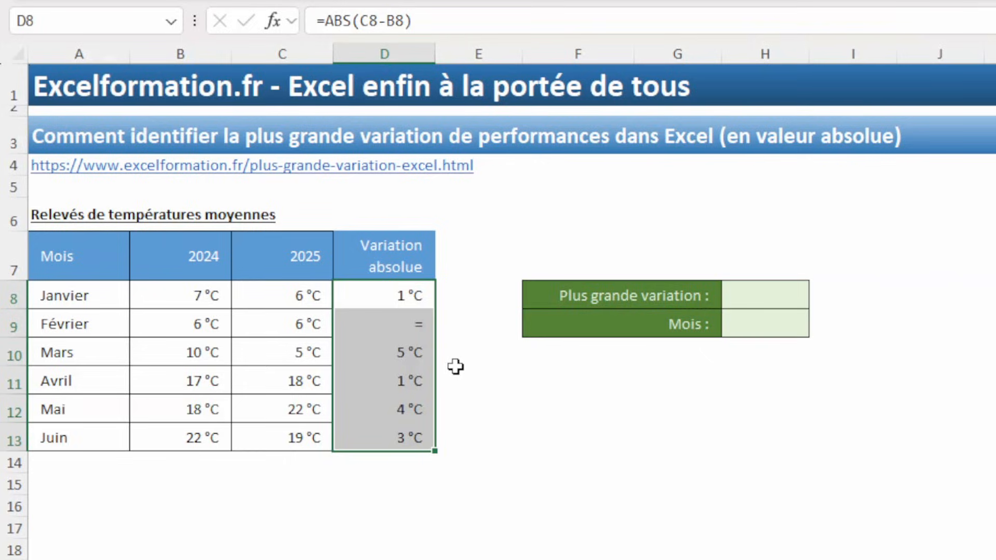
Step: Enter =MAX(D8:D13) in H8 to return the largest absolute variation
{"action": "left_click", "coordinate": [759, 300]}
{"action": "type", "text": "=max("}
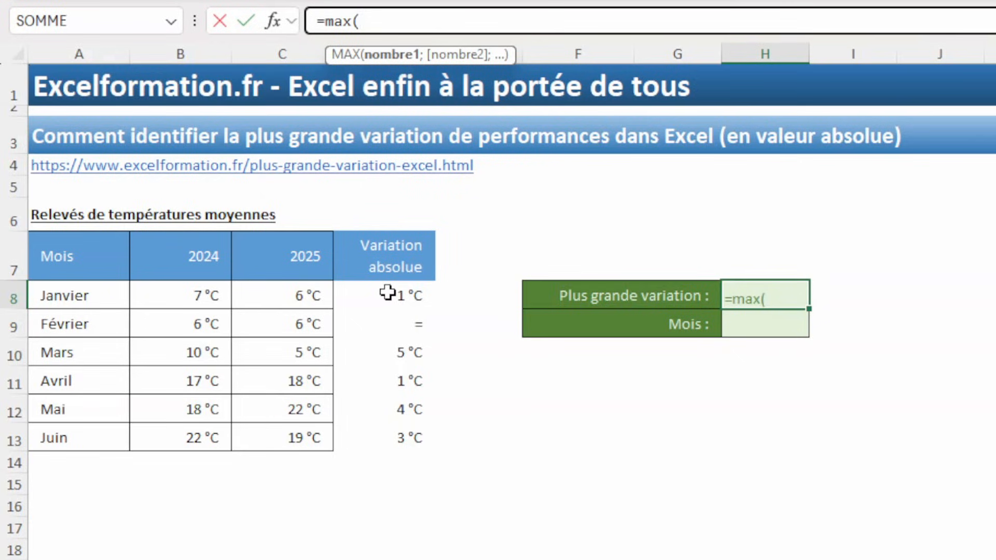
{"action": "left_click_drag", "start_coordinate": [388, 293], "coordinate": [379, 445]}
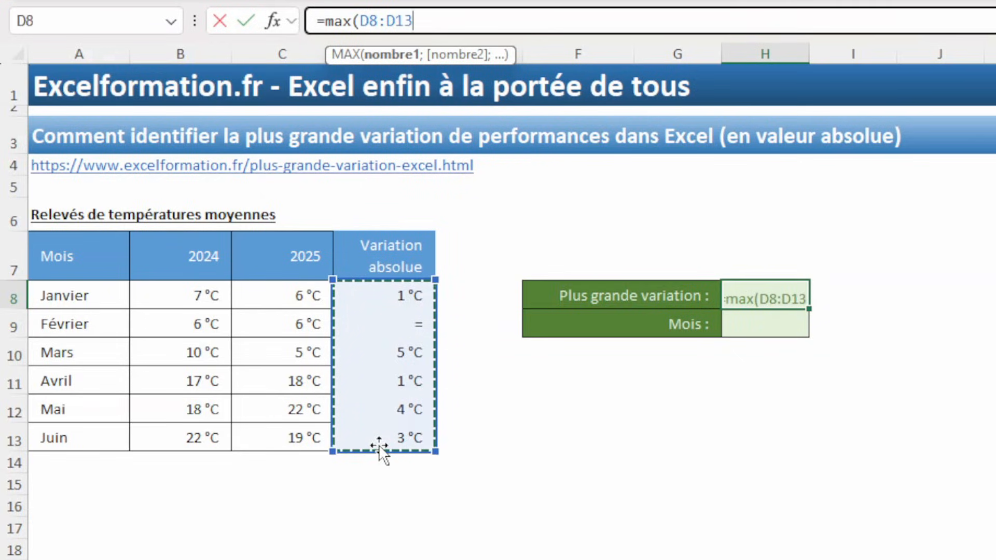
{"action": "type", "text": ")"}
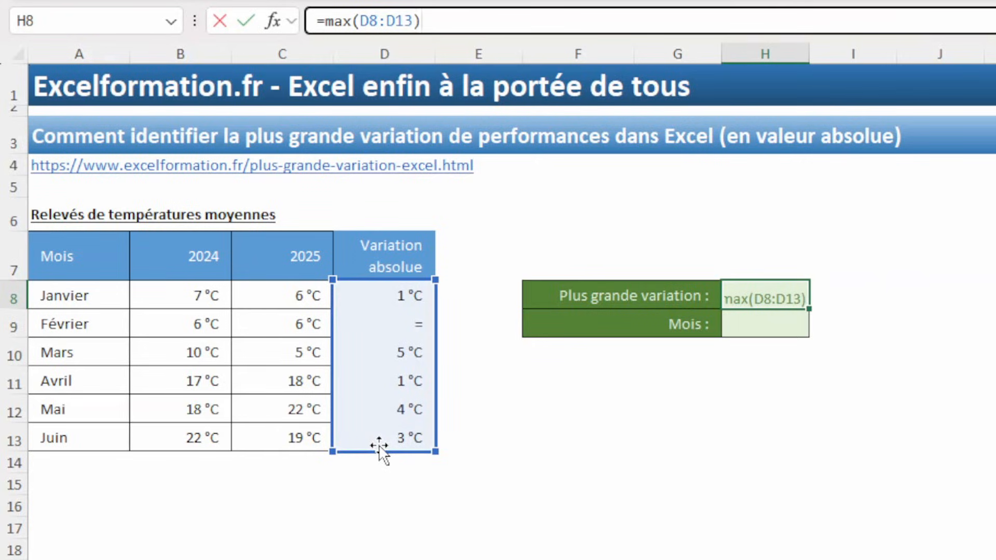
{"action": "key", "text": "Return"}
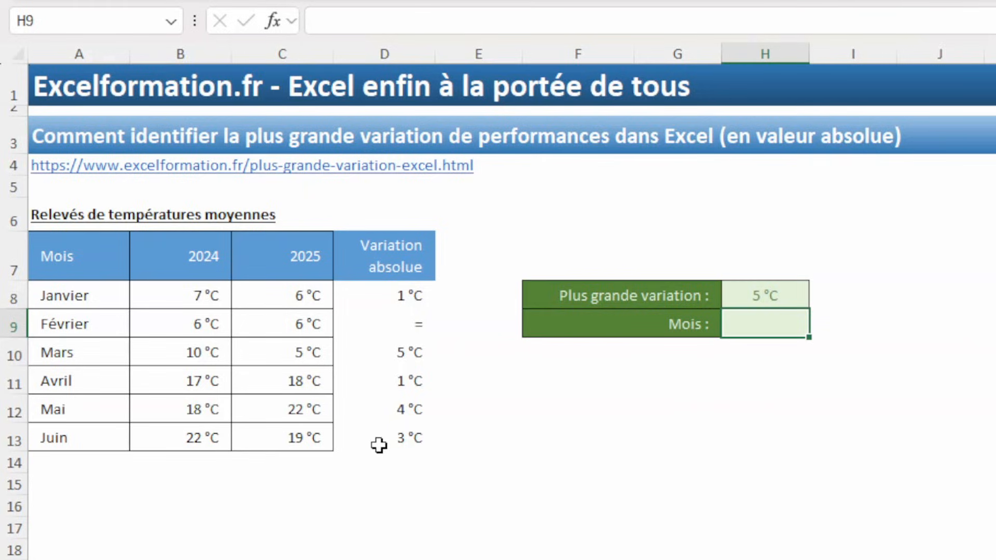
Step: Save the workbook, then hide the Variation absolue column and check the formula in H8
{"action": "left_click_drag", "start_coordinate": [400, 351], "coordinate": [74, 354]}
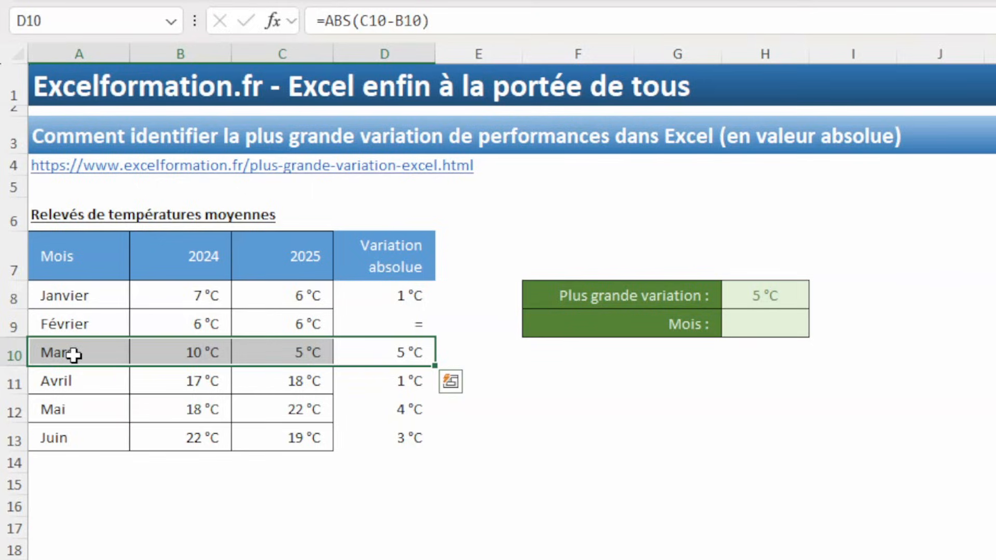
{"action": "key", "text": "ctrl+s"}
{"action": "right_click", "coordinate": [398, 56]}
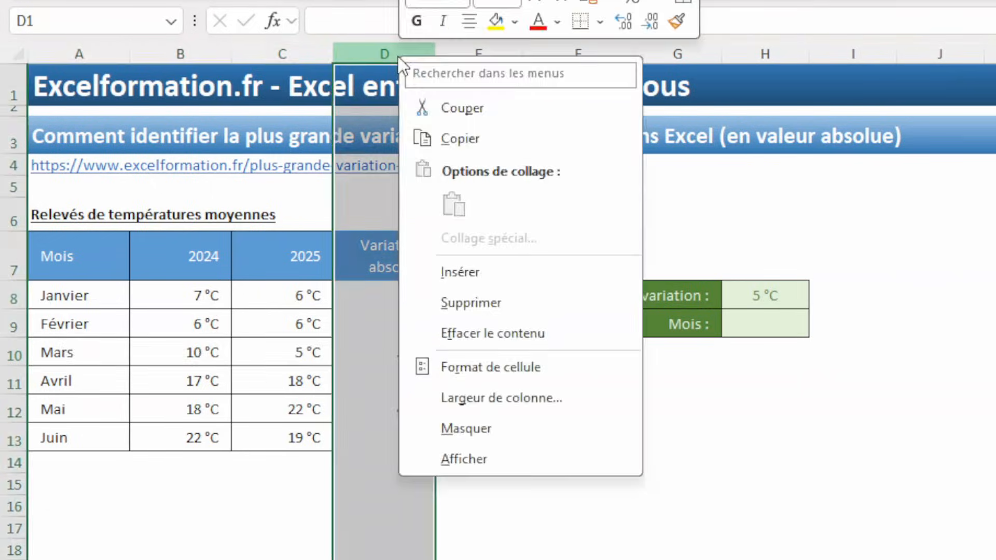
{"action": "left_click", "coordinate": [489, 432]}
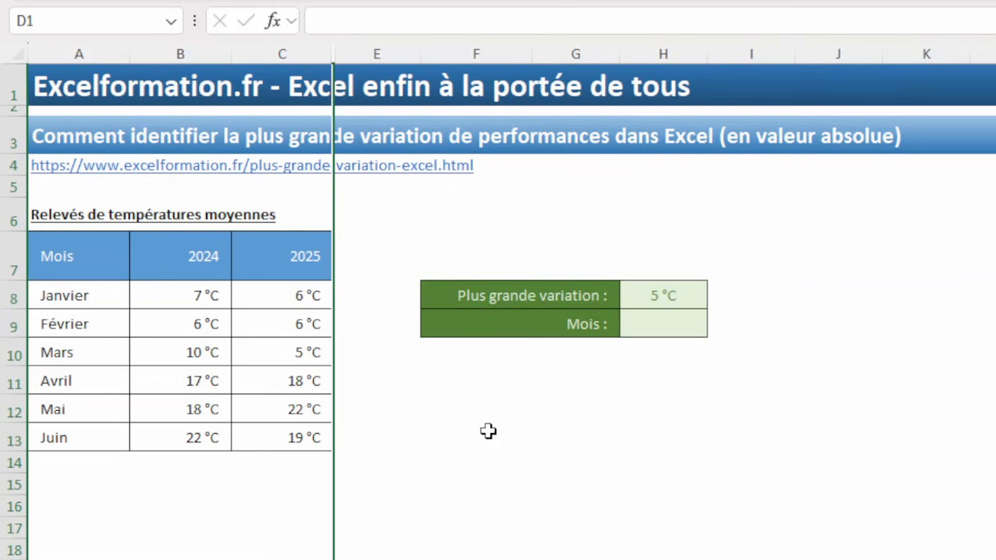
{"action": "left_click", "coordinate": [660, 297]}
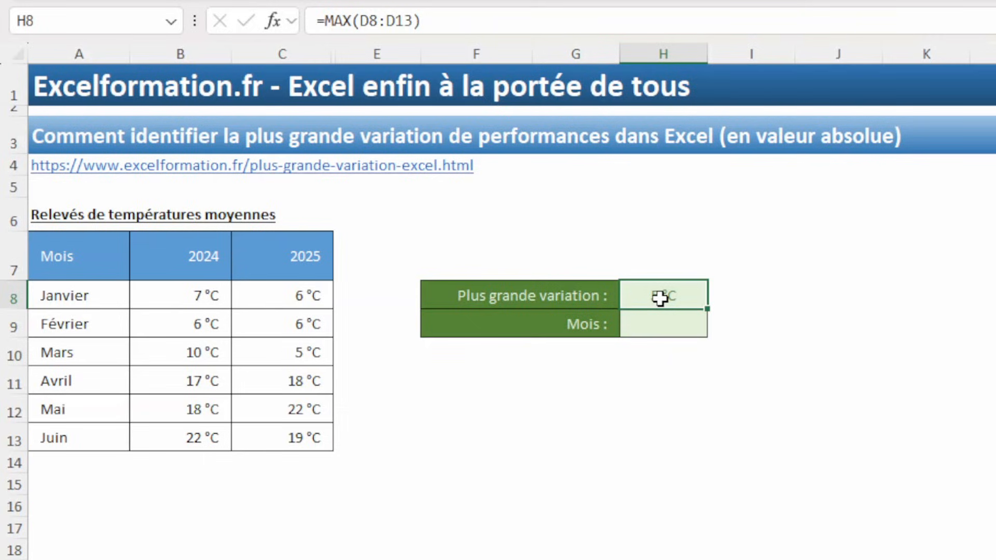
Step: Unhide the helper column D located between columns C and E
{"action": "left_click_drag", "start_coordinate": [369, 54], "coordinate": [297, 38]}
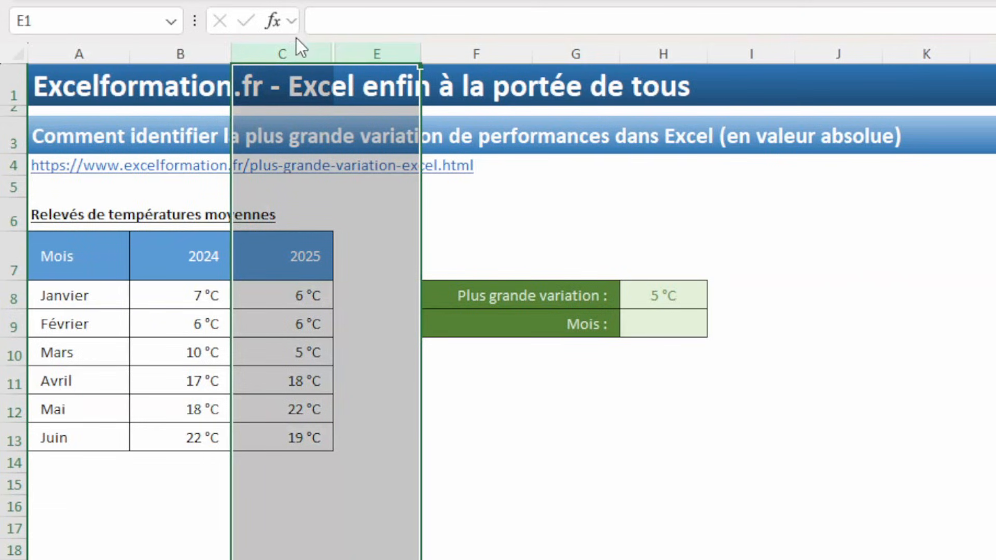
{"action": "right_click", "coordinate": [376, 50]}
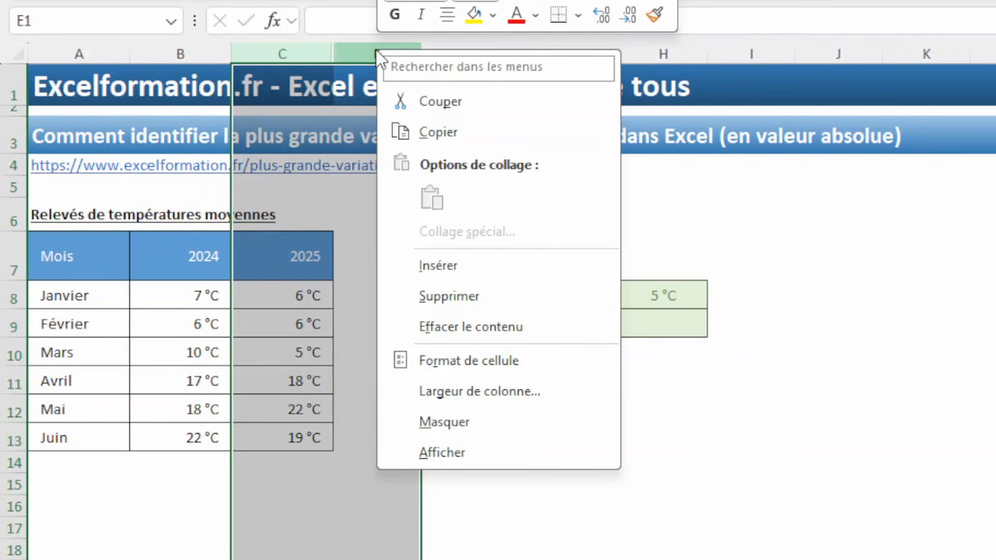
{"action": "left_click", "coordinate": [429, 454]}
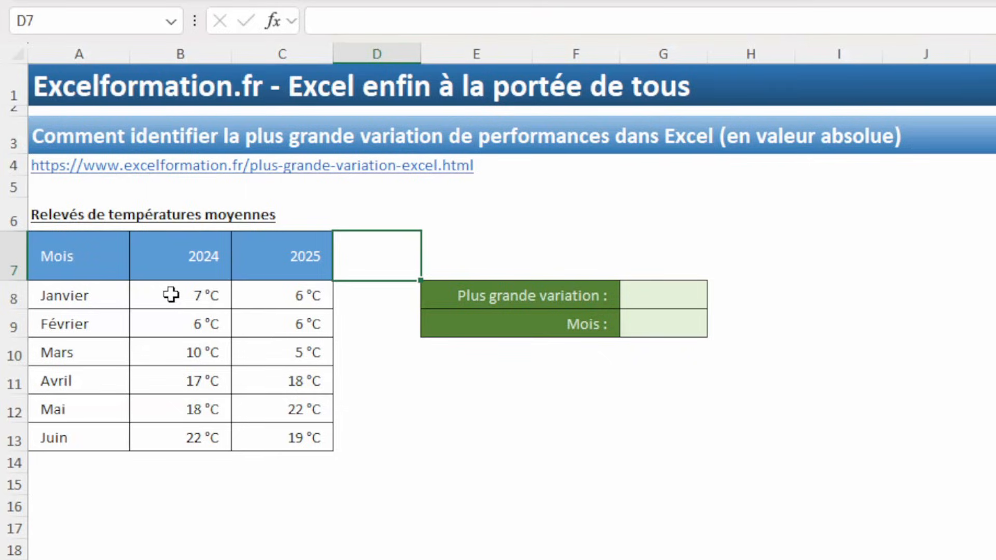
{"action": "left_click", "coordinate": [657, 301]}
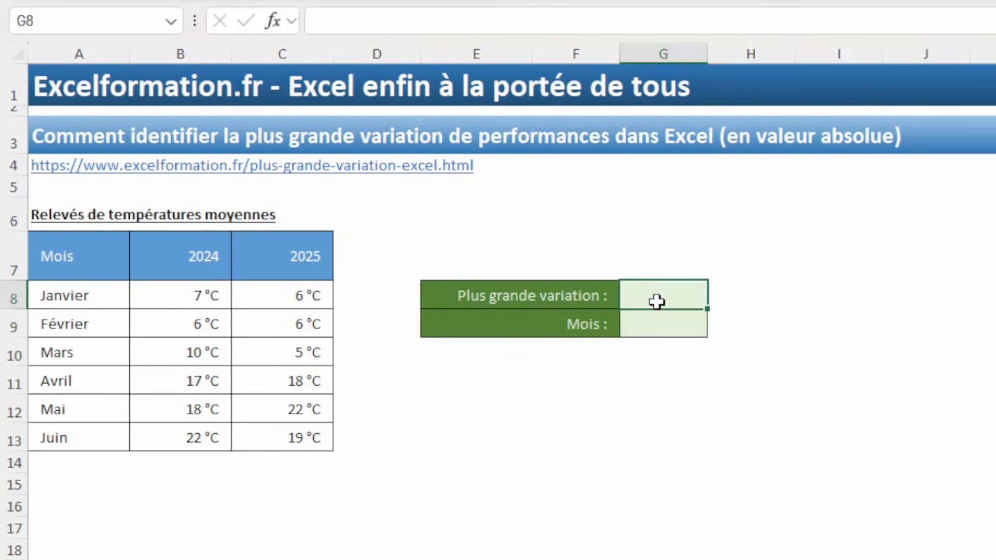
{"action": "type", "text": "="}
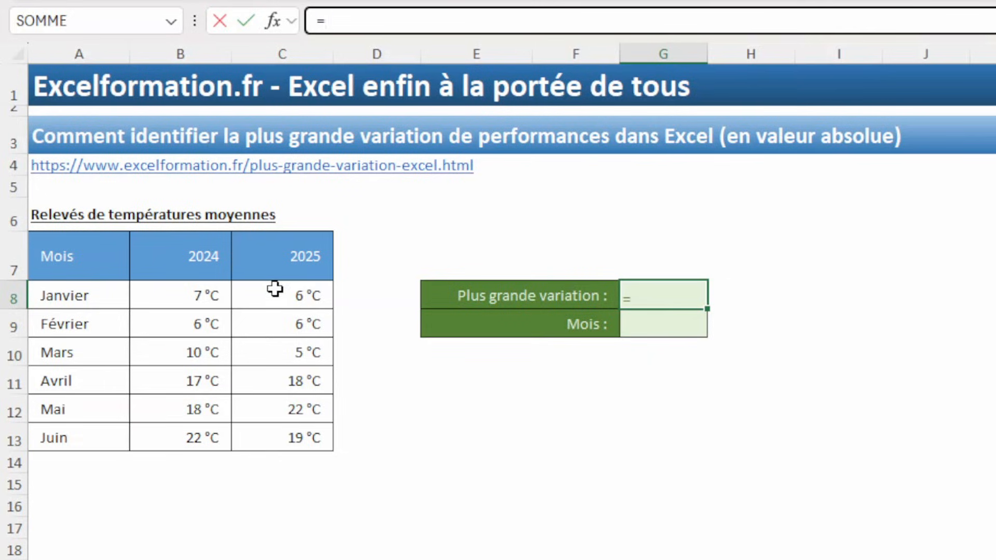
{"action": "left_click_drag", "start_coordinate": [280, 294], "coordinate": [276, 445]}
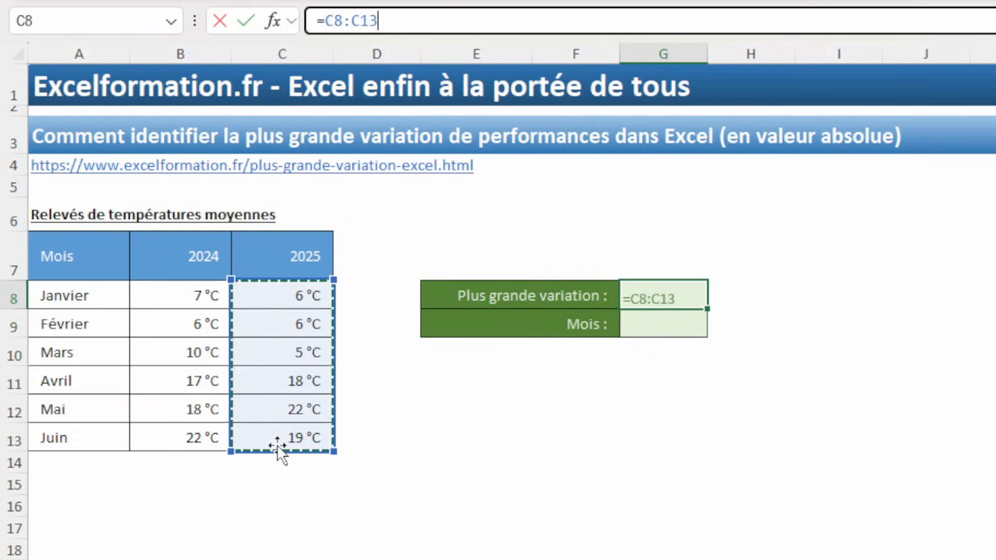
{"action": "type", "text": "-"}
{"action": "left_click_drag", "start_coordinate": [190, 301], "coordinate": [182, 430]}
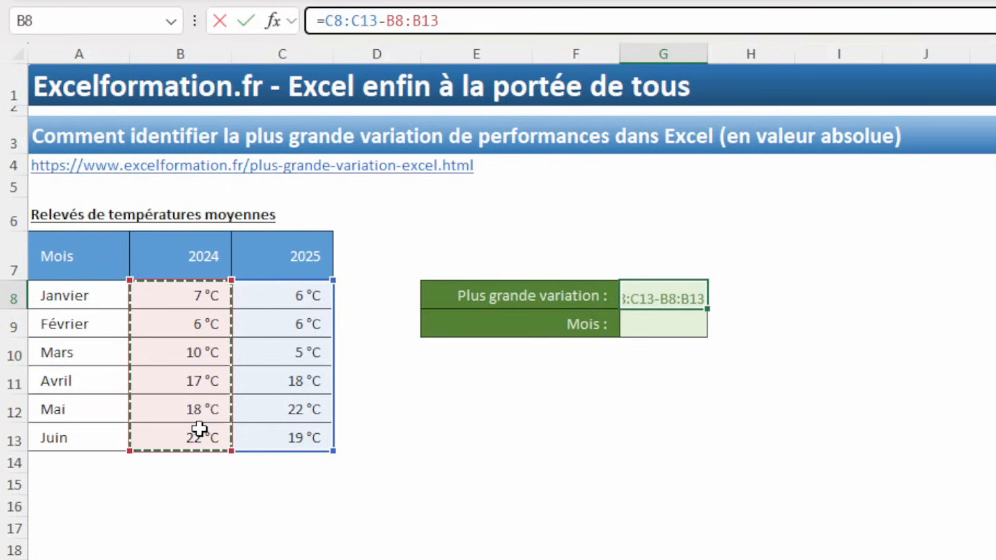
{"action": "key", "text": "Escape"}
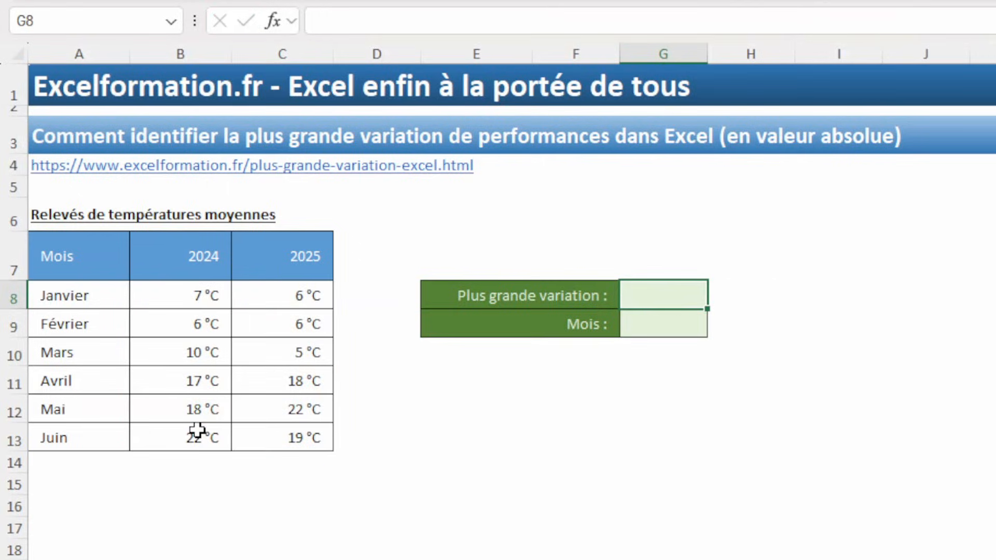
Step: Enter =MAX(ABS(C8:C13-B8:B13)) in G8 as an array formula to return the largest absolute variation
{"action": "type", "text": "="}
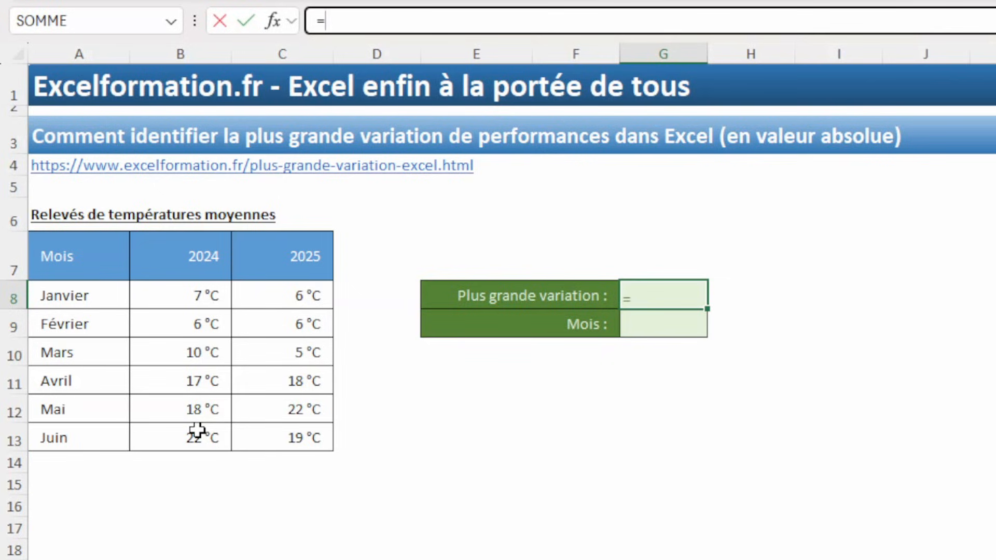
{"action": "type", "text": "max(abs("}
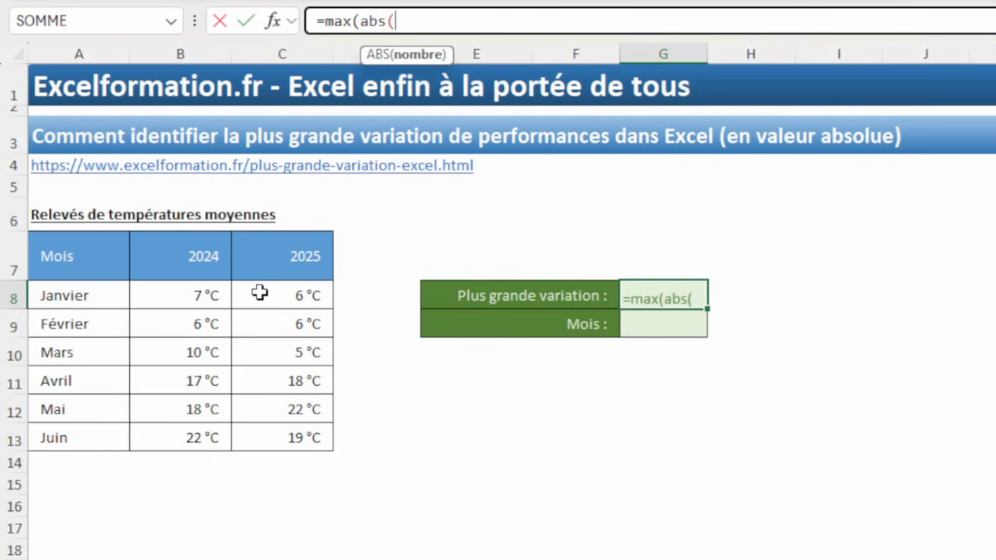
{"action": "left_click_drag", "start_coordinate": [260, 291], "coordinate": [271, 434]}
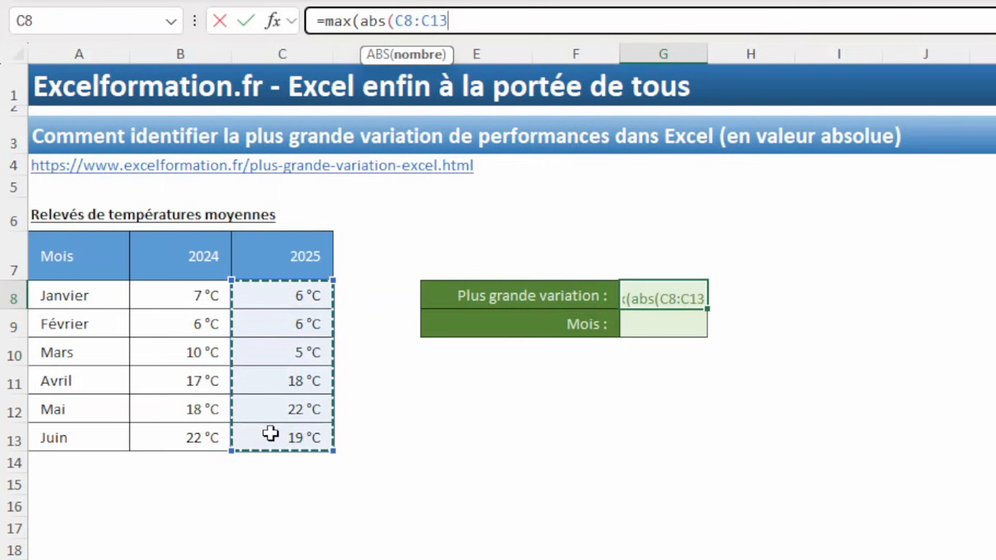
{"action": "type", "text": "-"}
{"action": "left_click_drag", "start_coordinate": [190, 305], "coordinate": [188, 433]}
{"action": "type", "text": "))"}
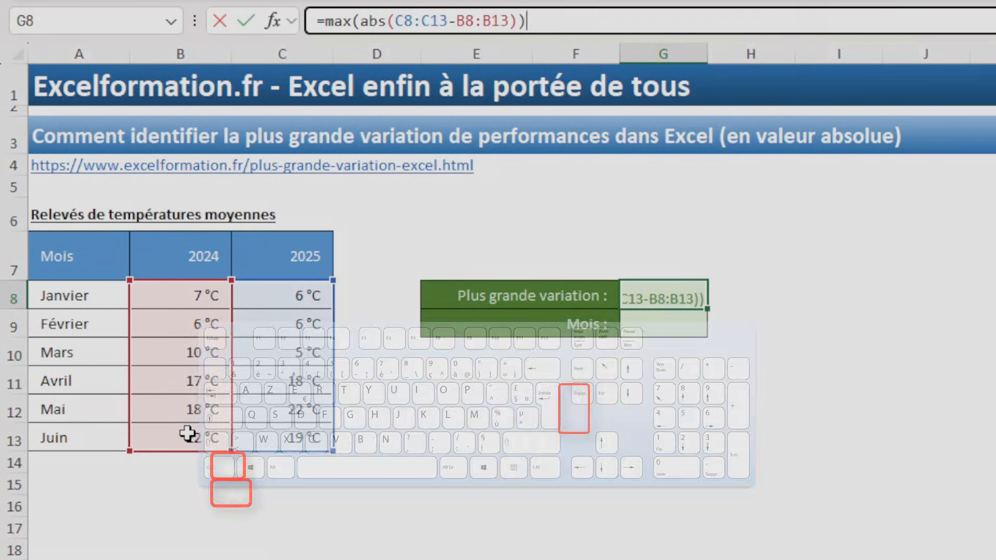
{"action": "key", "text": "ctrl+shift+Return"}
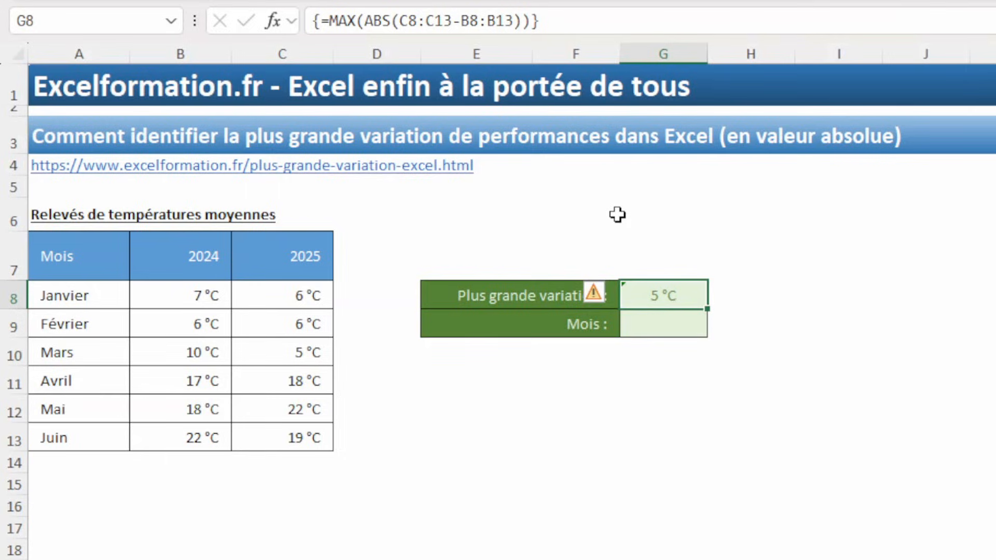
Step: Clear G8 and start an AGREGAT formula there with function number 14 - GRANDE.VALEUR
{"action": "key", "text": "Delete"}
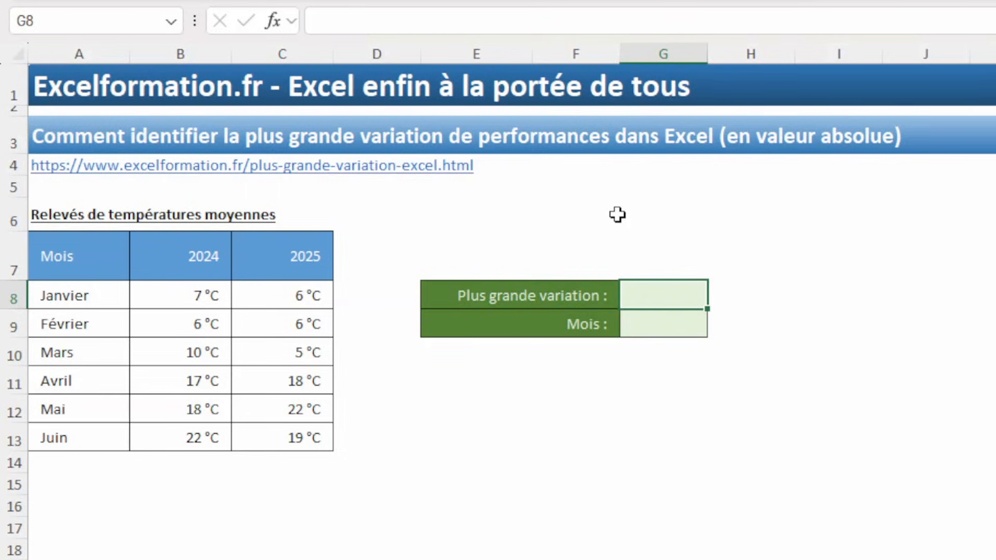
{"action": "type", "text": "=agre"}
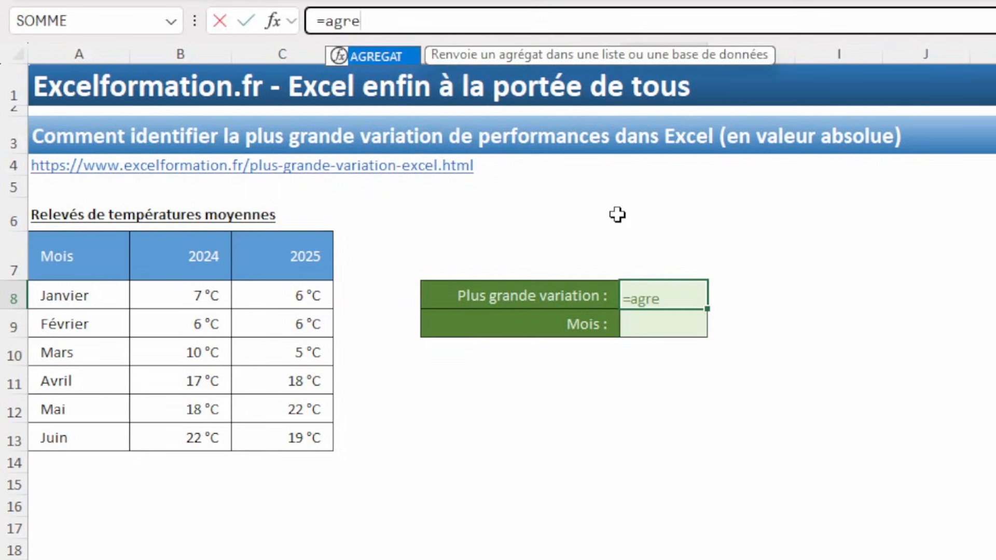
{"action": "key", "text": "Tab"}
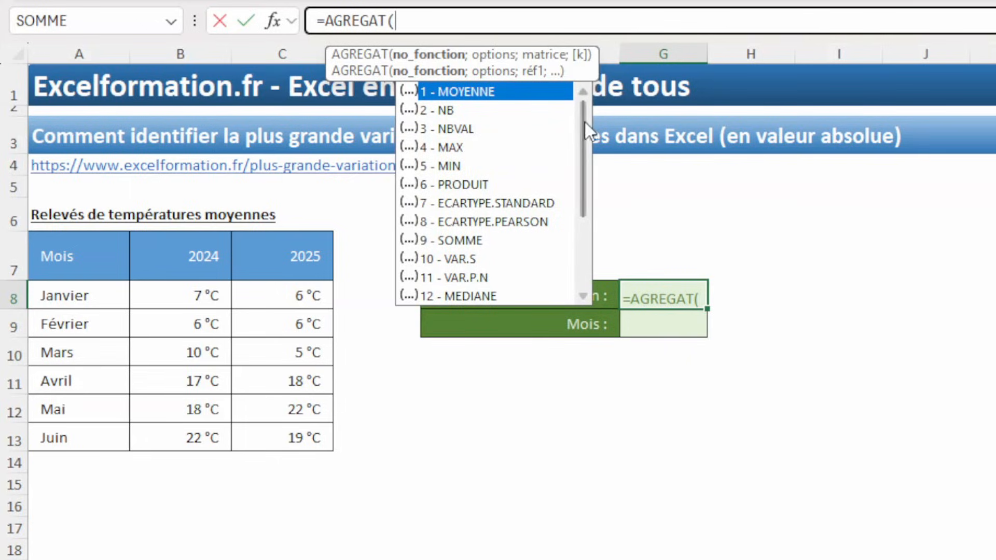
{"action": "left_click_drag", "start_coordinate": [585, 153], "coordinate": [588, 221]}
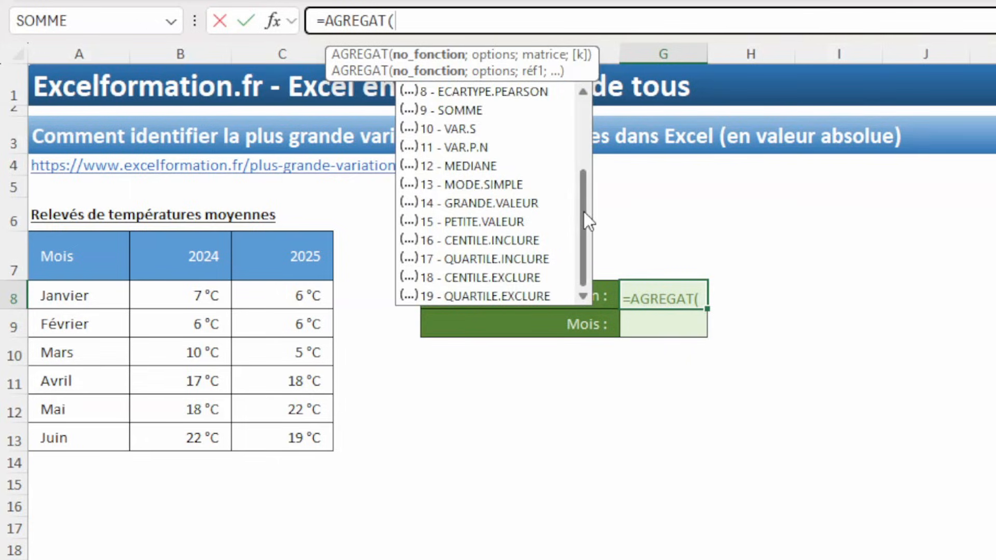
{"action": "left_click", "coordinate": [463, 208]}
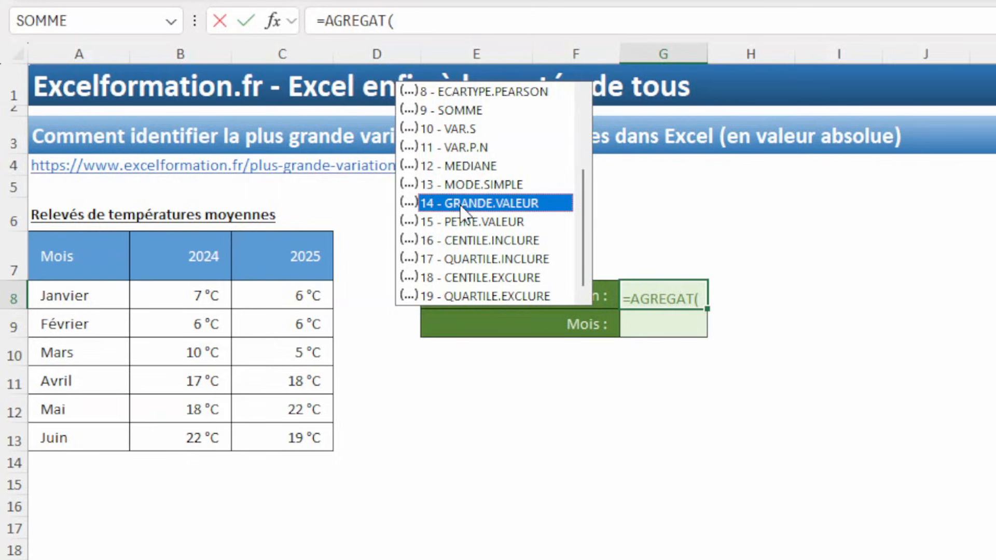
{"action": "double_click", "coordinate": [461, 205]}
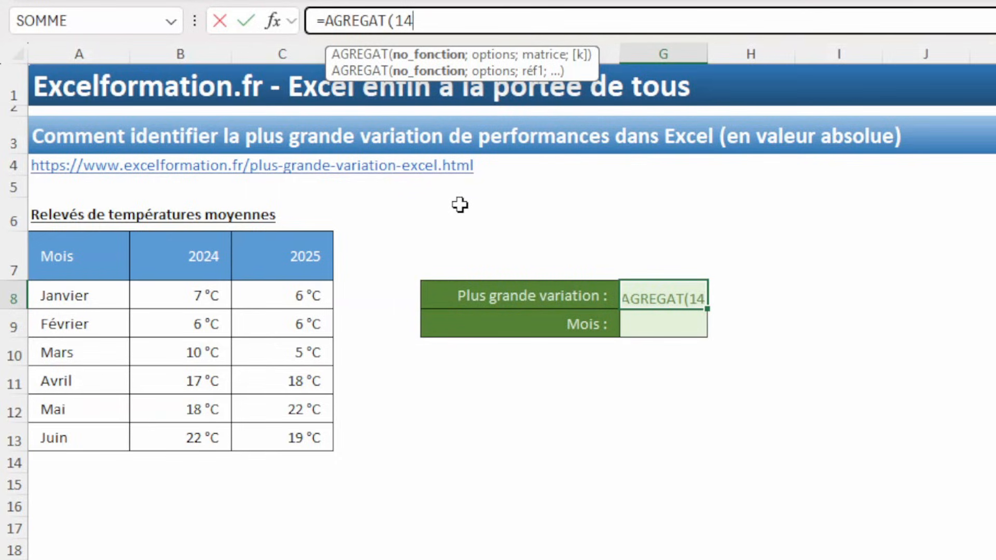
Step: Set the options argument of the AGREGAT formula to 4 - Ignorer rien
{"action": "type", "text": ";"}
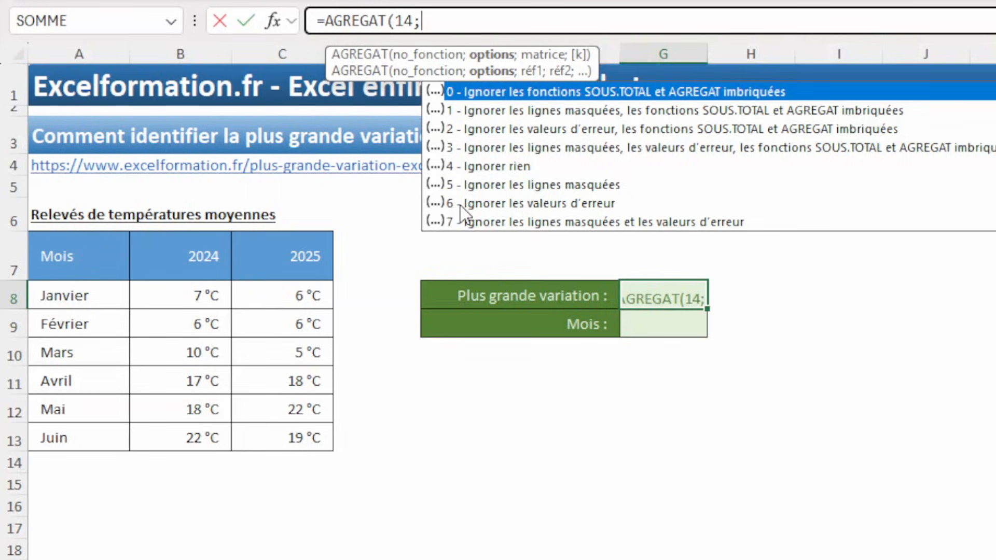
{"action": "key", "text": "Down"}
{"action": "key", "text": "Down"}
{"action": "key", "text": "Down"}
{"action": "key", "text": "Down"}
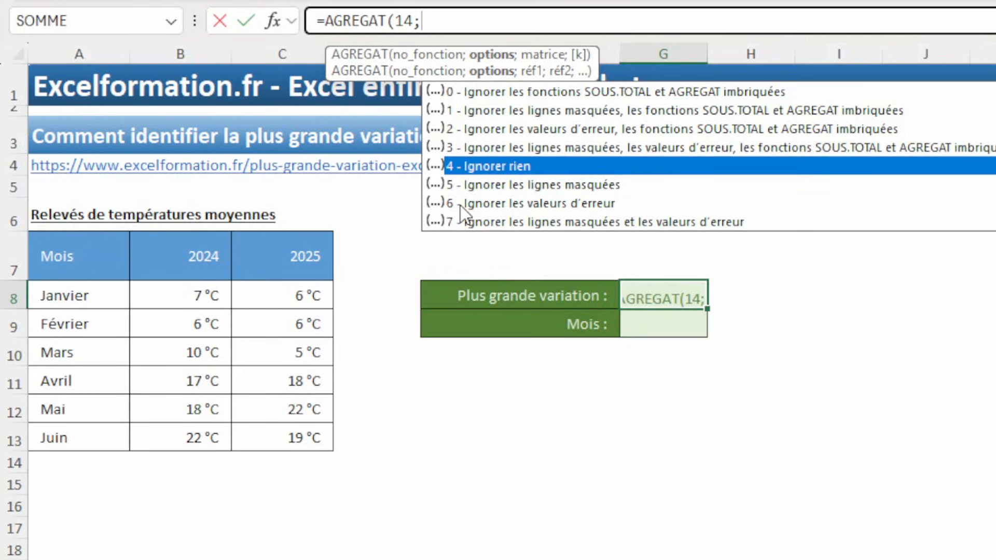
{"action": "key", "text": "Tab"}
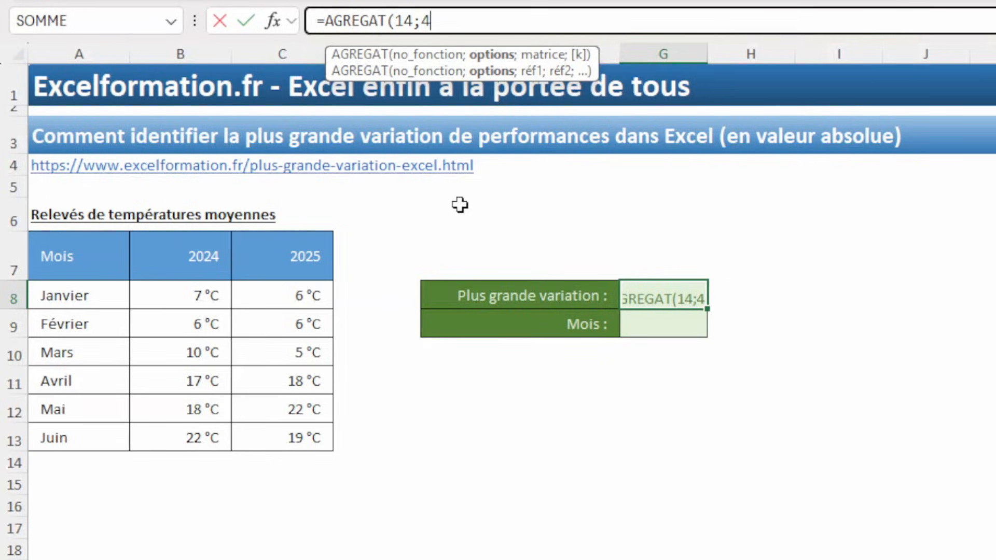
Step: Complete the AGREGAT formula in G8 with ABS(C8:C13-B8:B13) as the array and 1 as k, and check the entered formula
{"action": "type", "text": ";"}
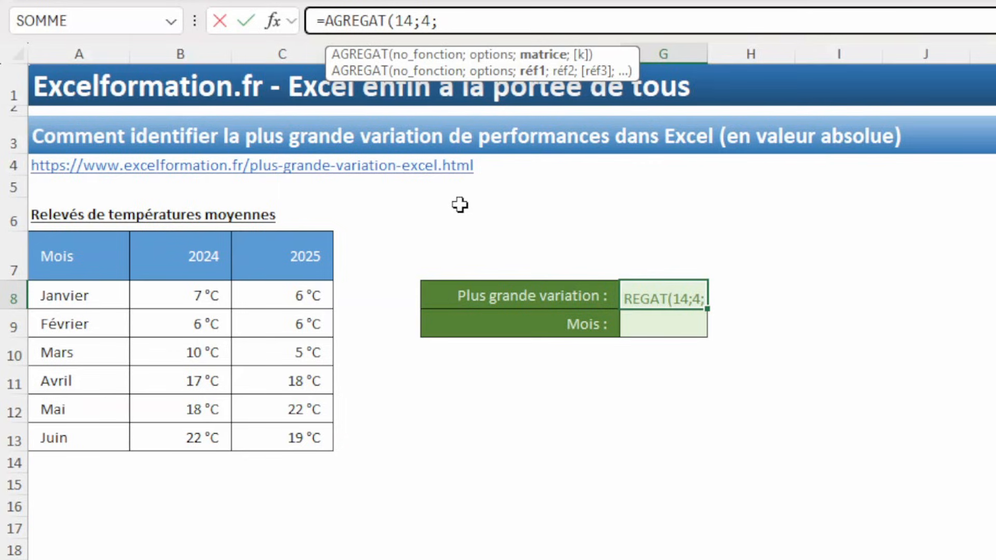
{"action": "type", "text": "a"}
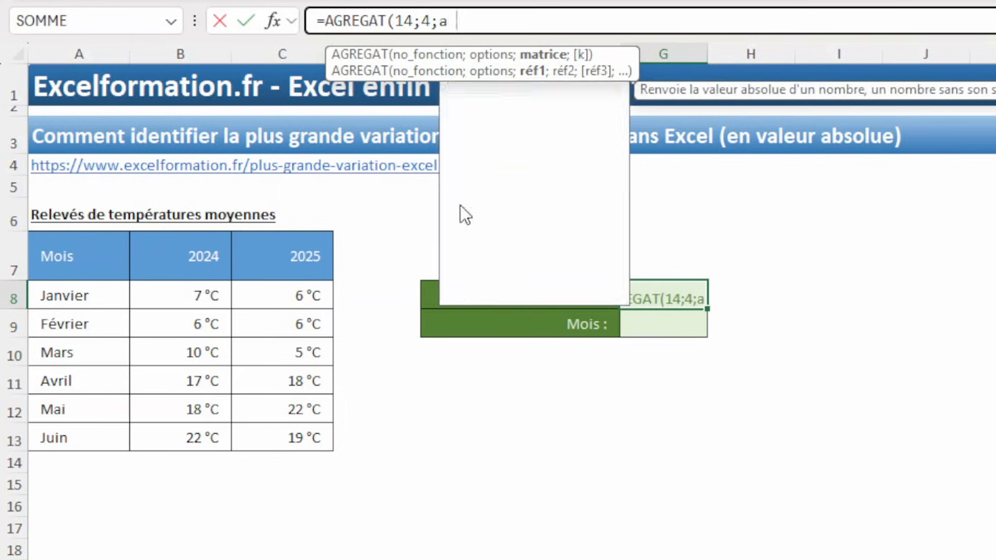
{"action": "type", "text": "bs("}
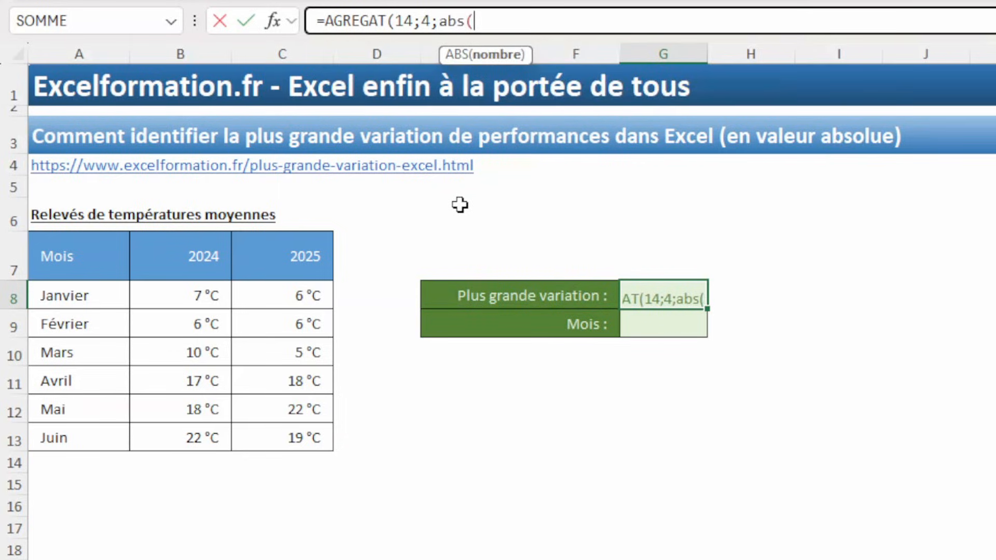
{"action": "left_click_drag", "start_coordinate": [306, 291], "coordinate": [276, 435]}
{"action": "type", "text": "-"}
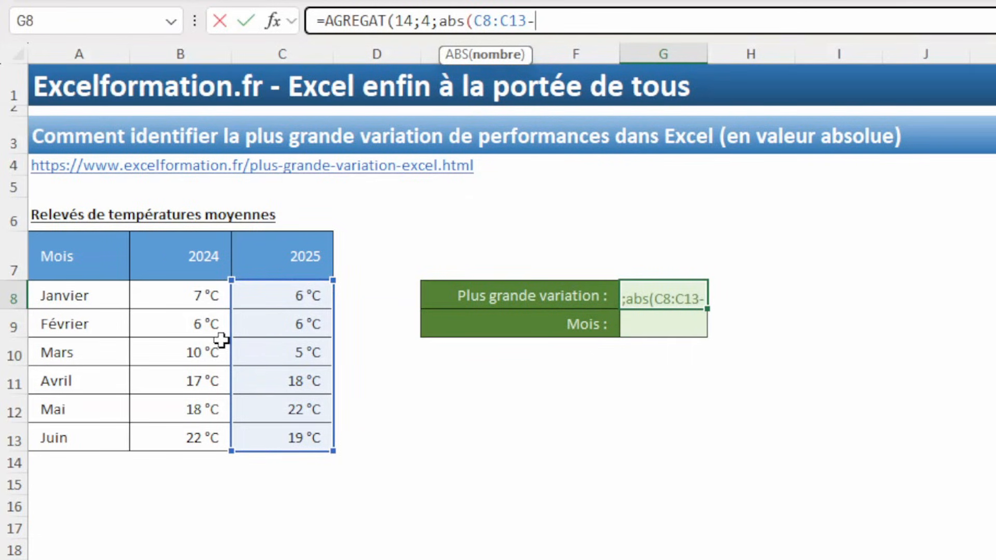
{"action": "left_click_drag", "start_coordinate": [184, 295], "coordinate": [182, 429]}
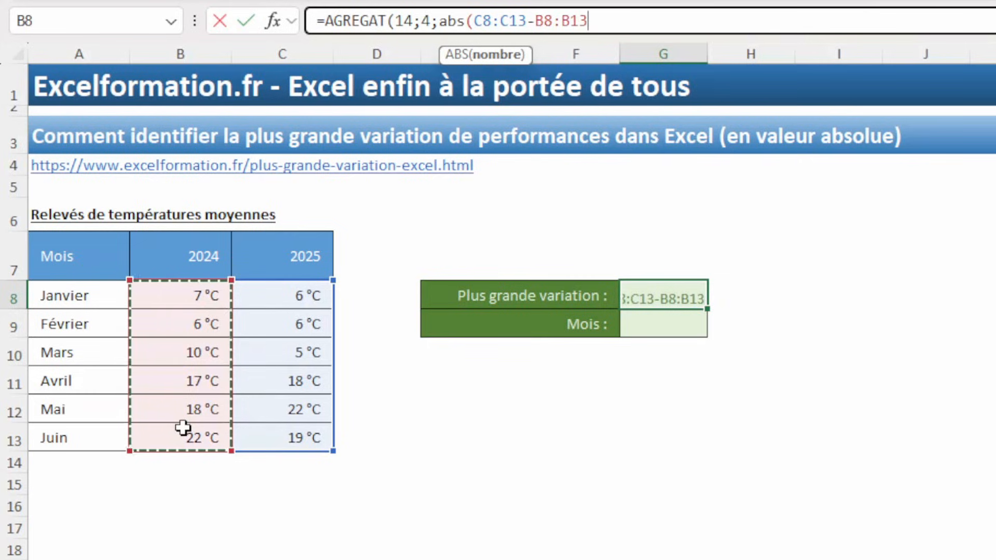
{"action": "type", "text": ")"}
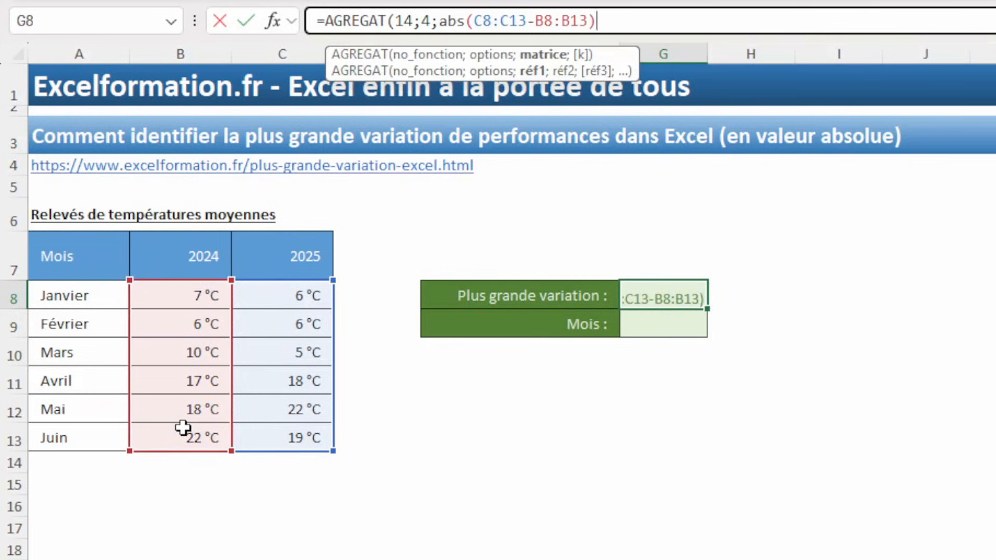
{"action": "type", "text": ";"}
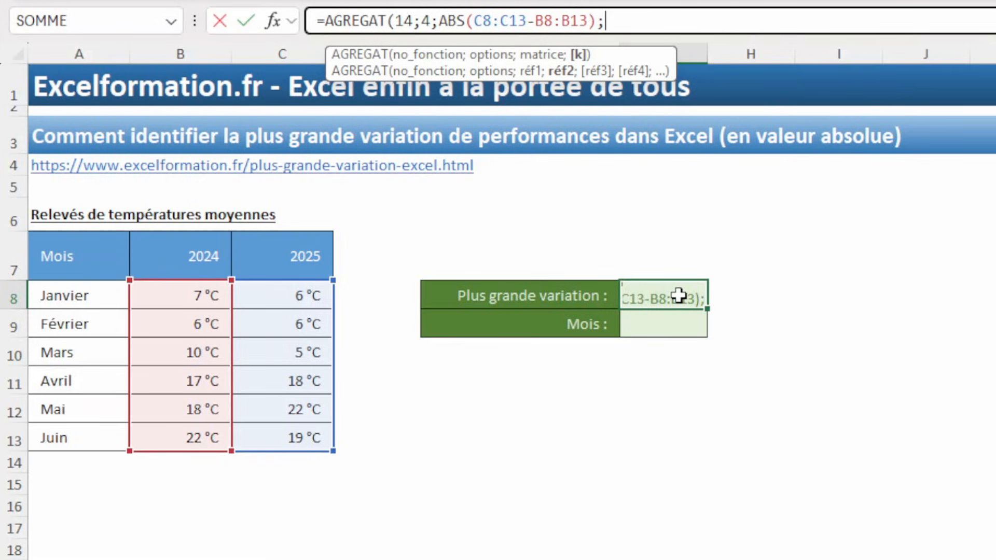
{"action": "type", "text": "1"}
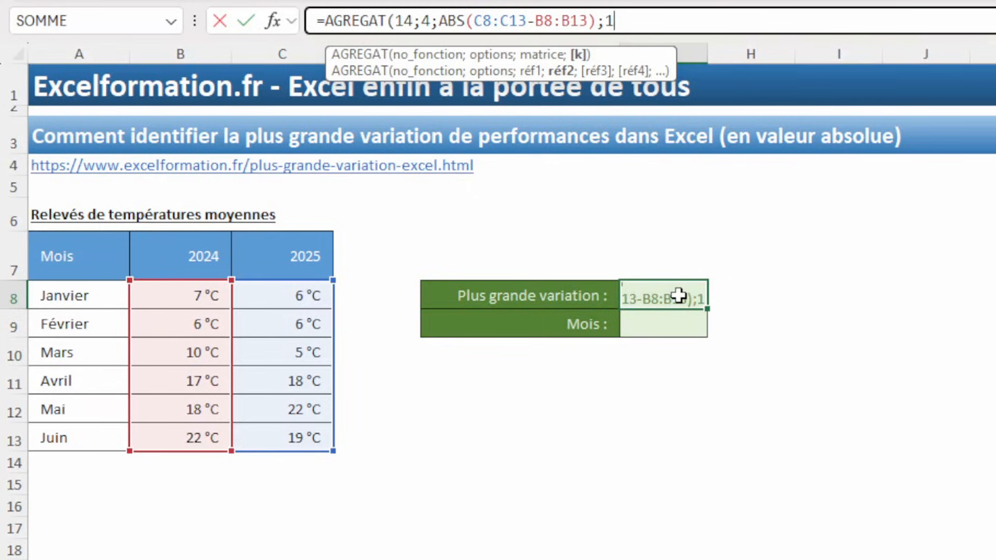
{"action": "type", "text": ")"}
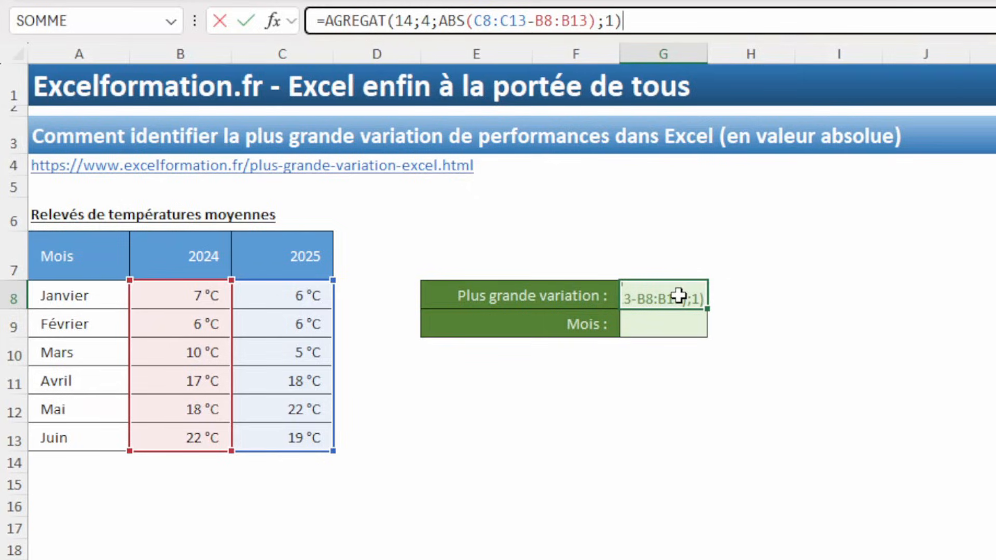
{"action": "key", "text": "Return"}
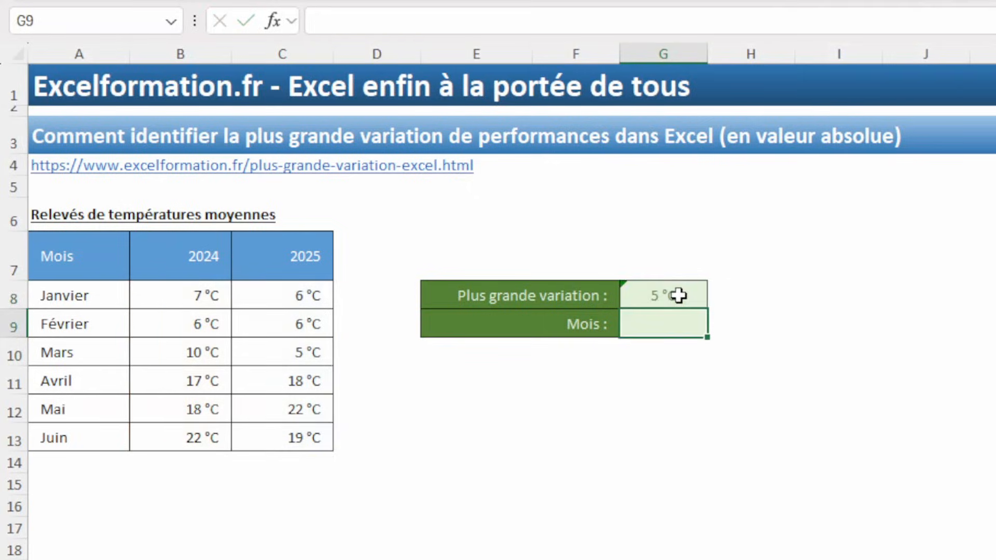
{"action": "left_click", "coordinate": [678, 295]}
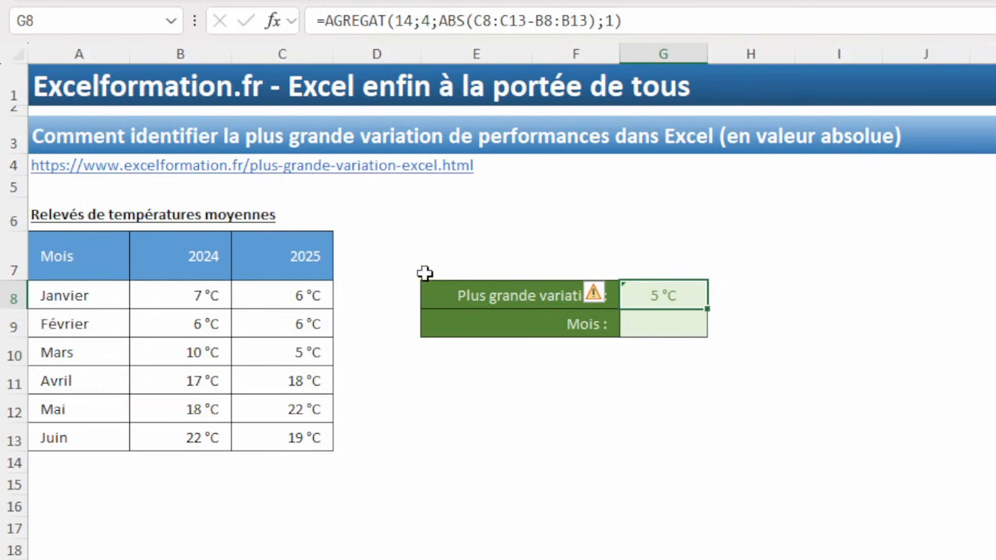
Step: Start an INDEX formula in G9 over the months A8:A13, with a nested EQUIV that looks up the value in G8
{"action": "left_click", "coordinate": [672, 327]}
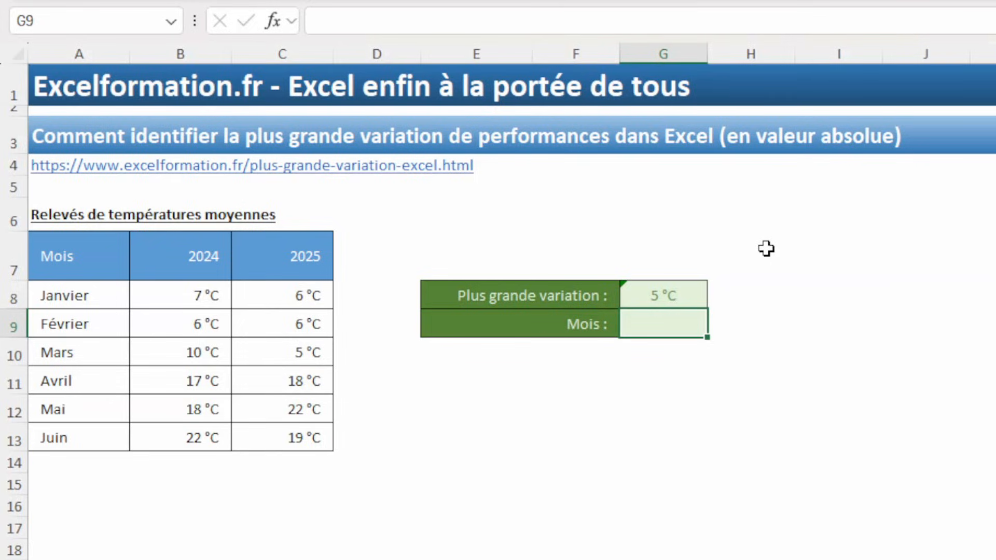
{"action": "type", "text": "=index("}
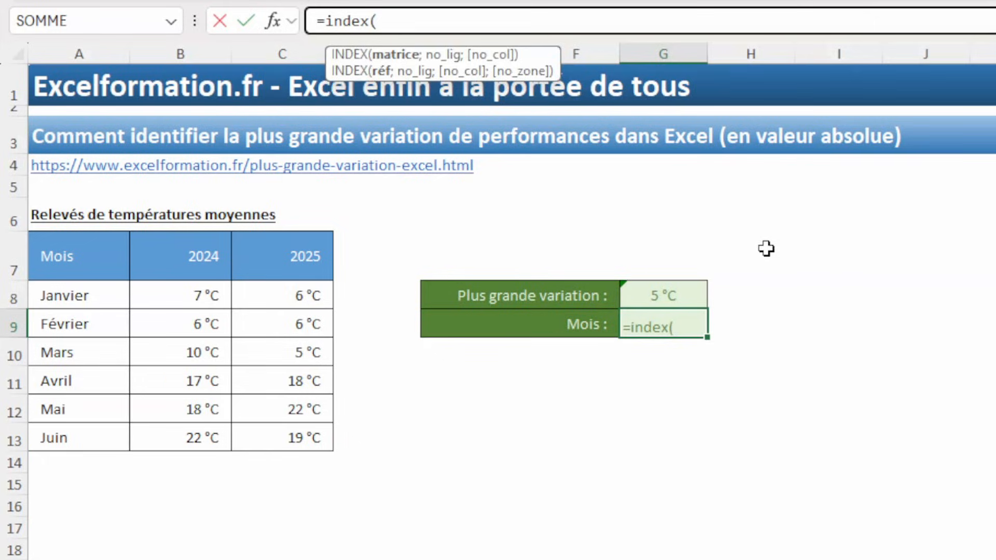
{"action": "left_click_drag", "start_coordinate": [84, 298], "coordinate": [94, 433]}
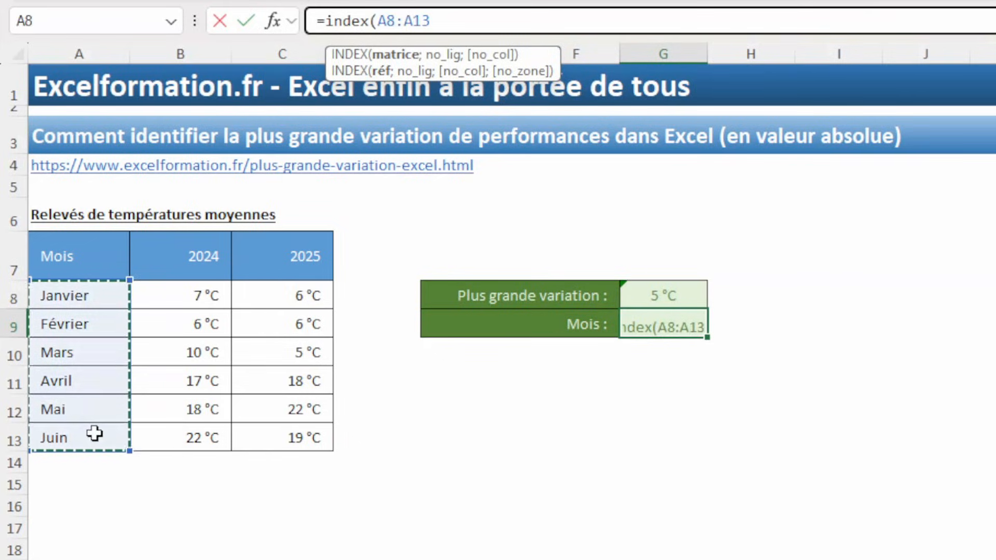
{"action": "type", "text": ";e"}
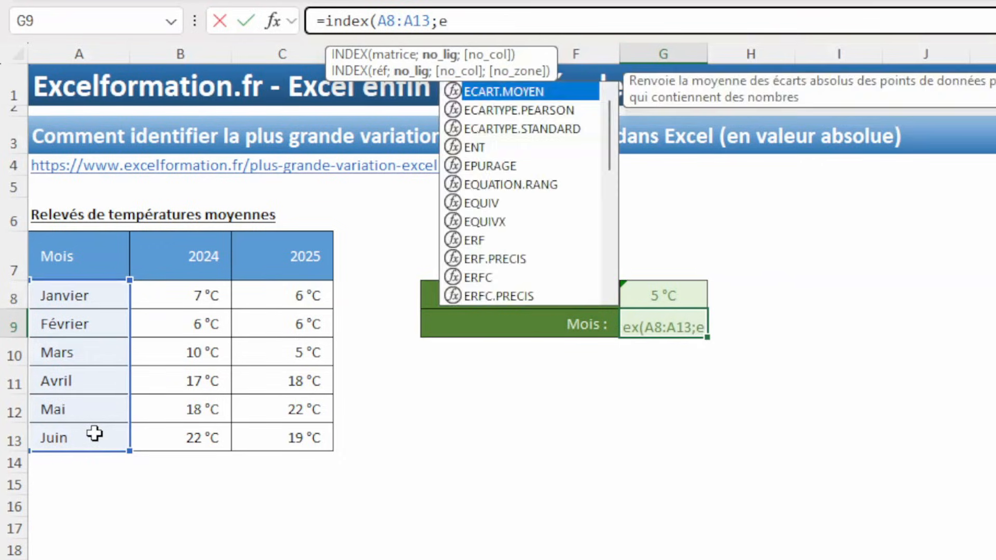
{"action": "type", "text": "quiv("}
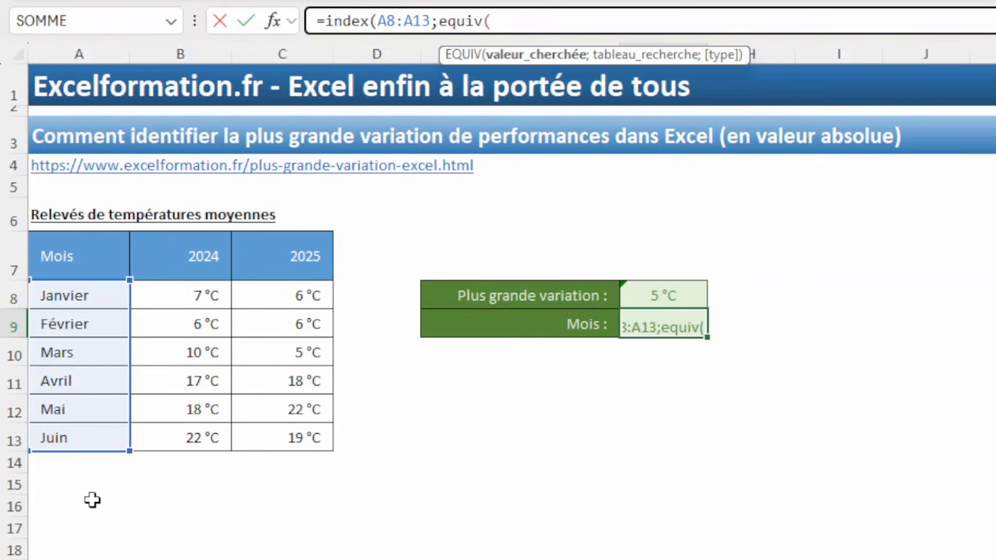
{"action": "left_click", "coordinate": [655, 294]}
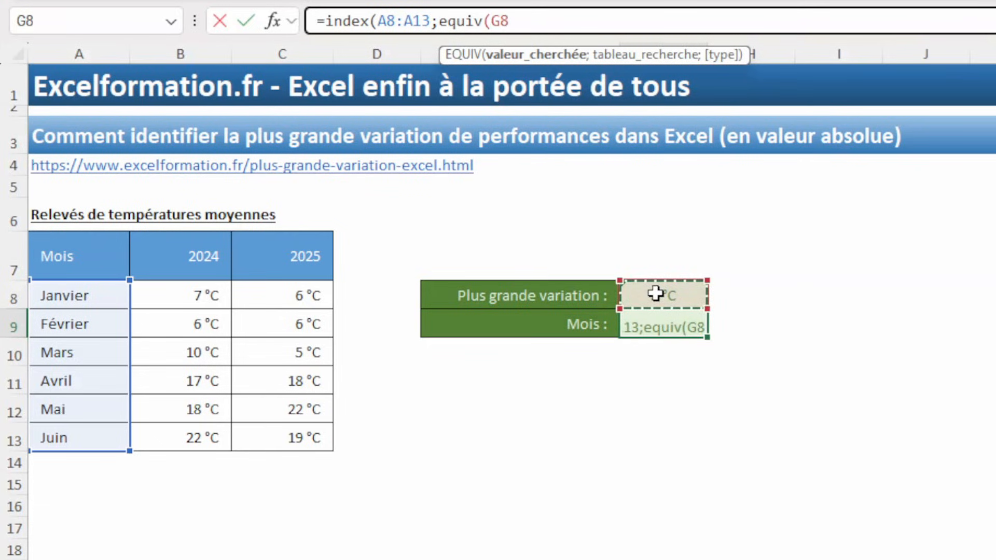
{"action": "type", "text": ";"}
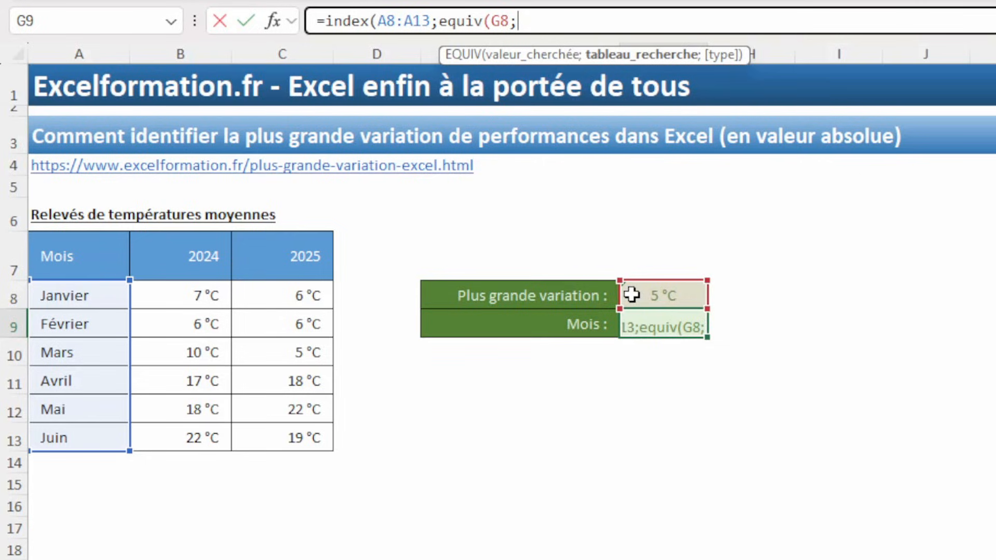
Step: Set the lookup array of the nested EQUIV in G9 to ABS(C8:C13-B8:B13)
{"action": "type", "text": "abs("}
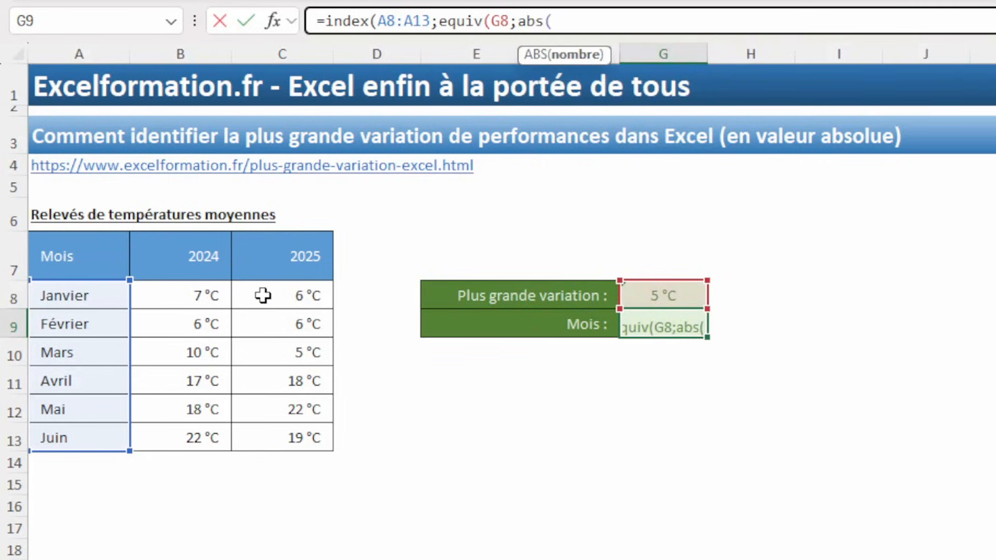
{"action": "left_click_drag", "start_coordinate": [262, 293], "coordinate": [282, 438]}
{"action": "type", "text": "-"}
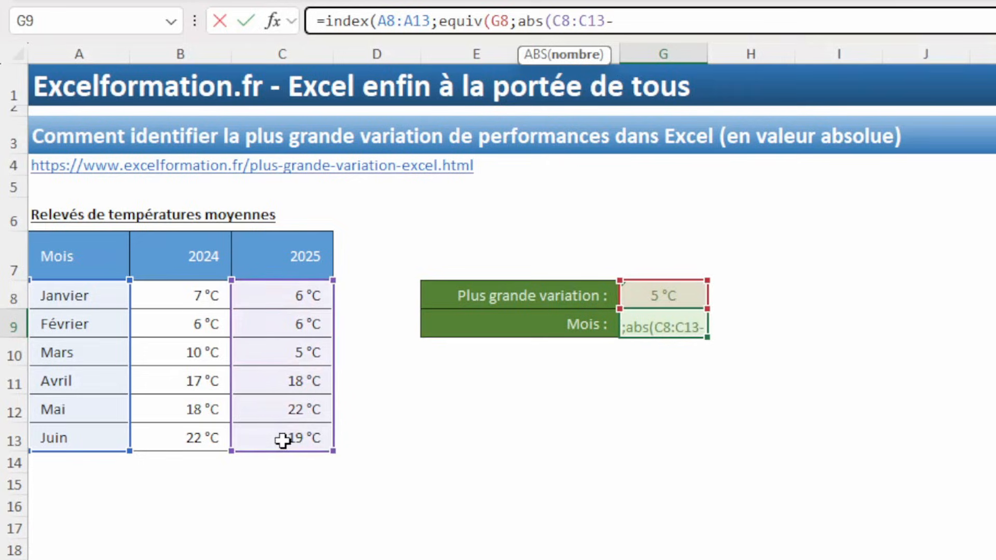
{"action": "left_click_drag", "start_coordinate": [191, 295], "coordinate": [188, 440]}
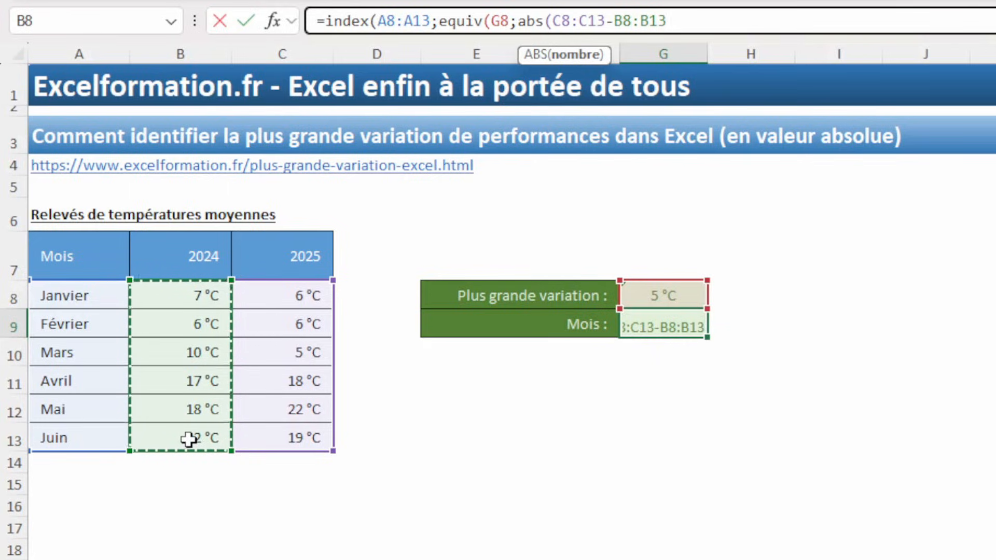
{"action": "type", "text": ")"}
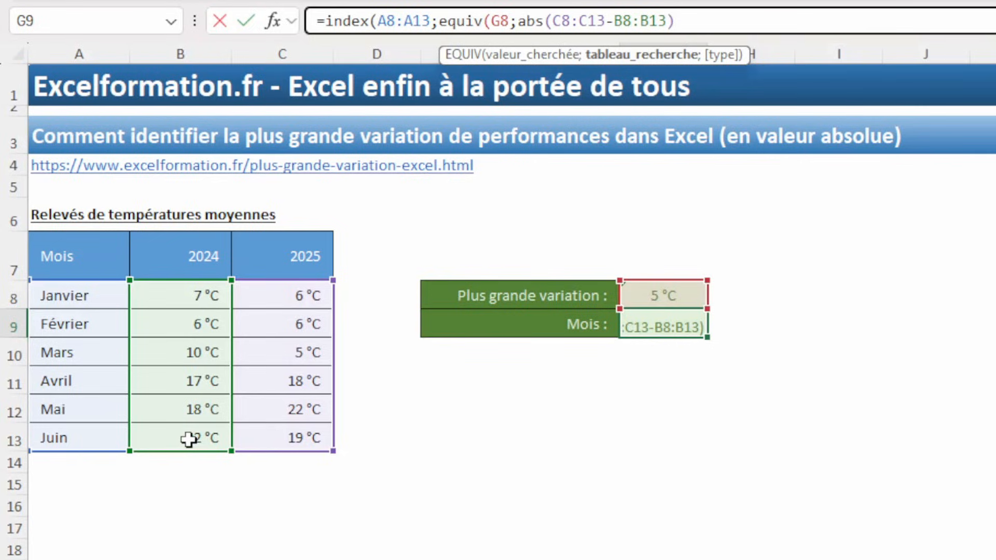
Step: Set the EQUIV match type to 0 - Correspondance exacte, then complete the INDEX formula in G9 and check it
{"action": "type", "text": ";"}
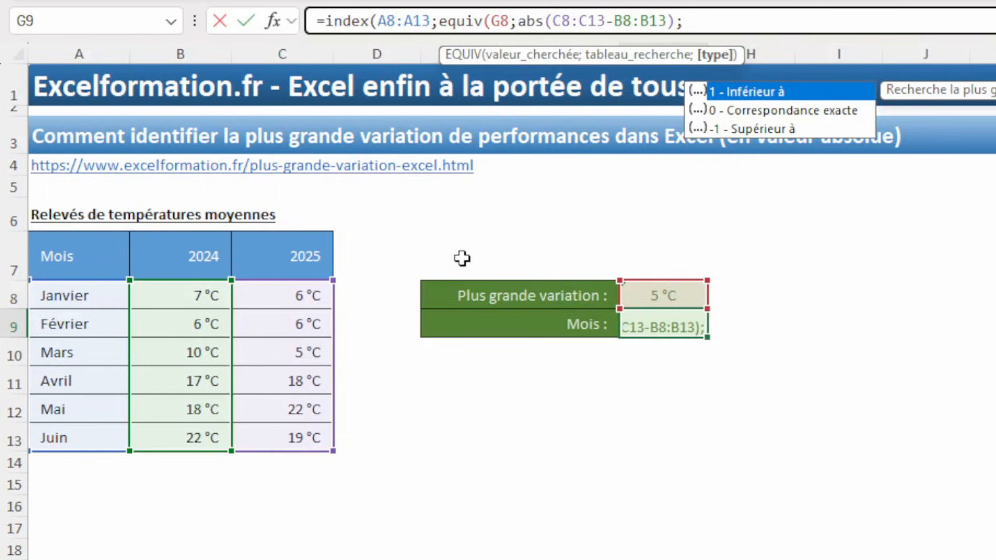
{"action": "left_click", "coordinate": [773, 110]}
{"action": "double_click", "coordinate": [773, 111]}
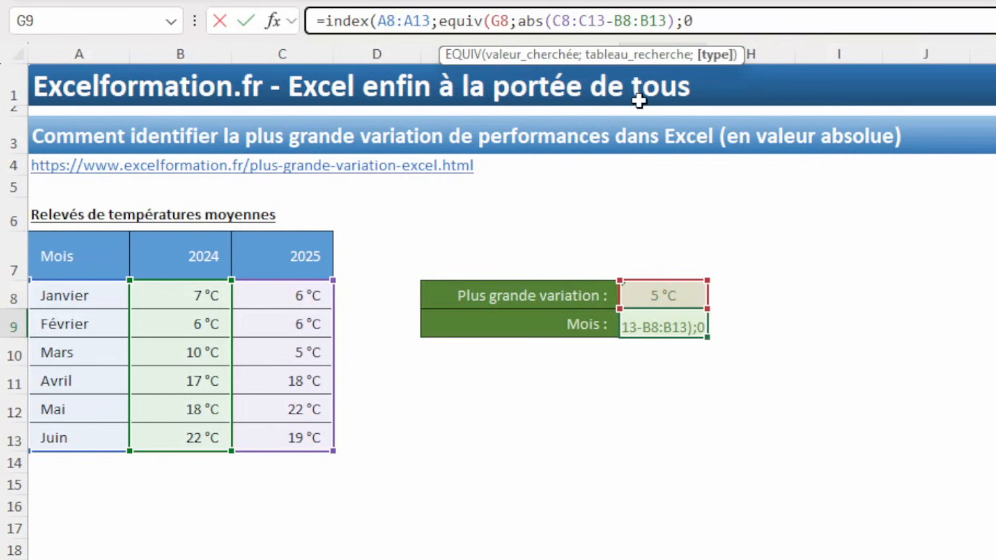
{"action": "type", "text": "))"}
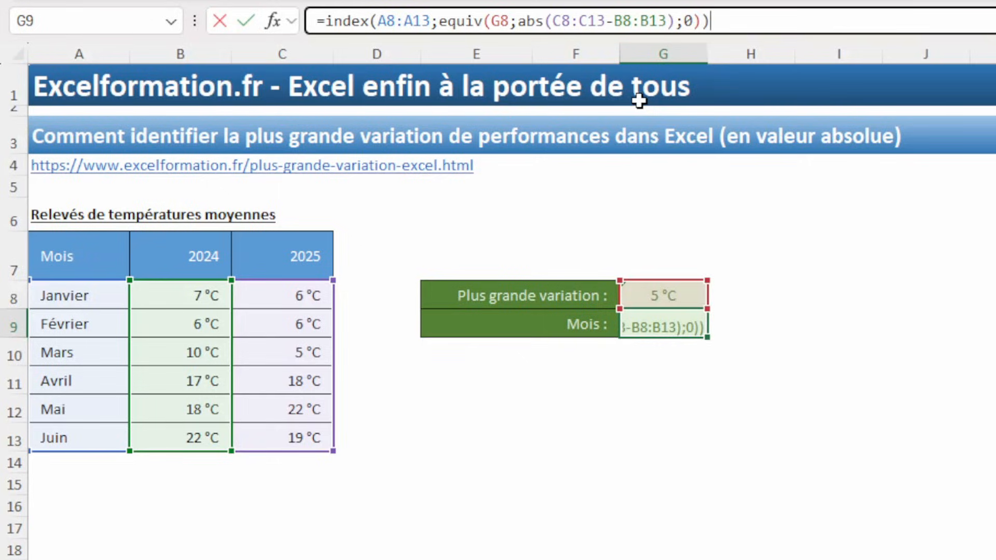
{"action": "key", "text": "Return"}
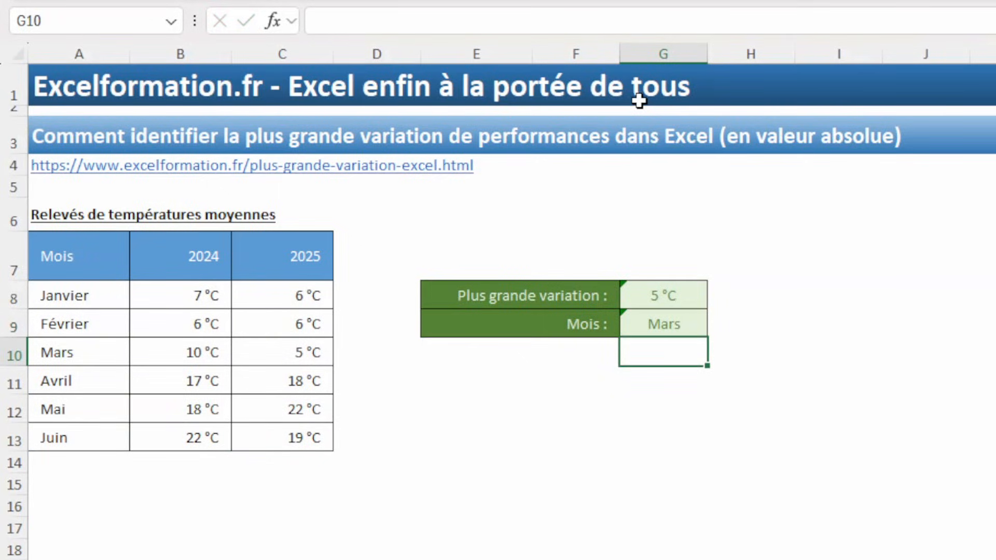
{"action": "left_click", "coordinate": [682, 315]}
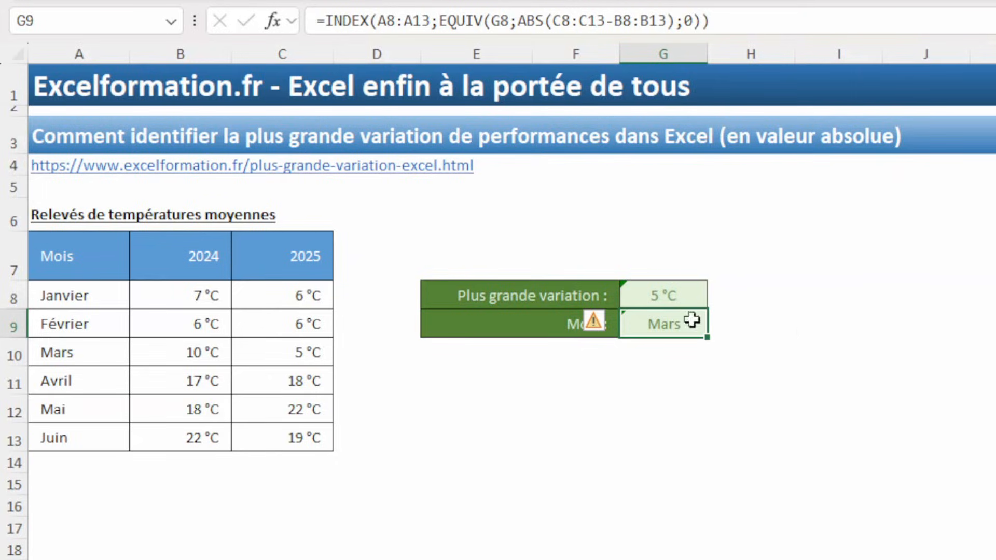
Step: Copy the AGREGAT expression from G8 without its equals sign and substitute it for the G8 reference inside G9's EQUIV
{"action": "left_click", "coordinate": [663, 293]}
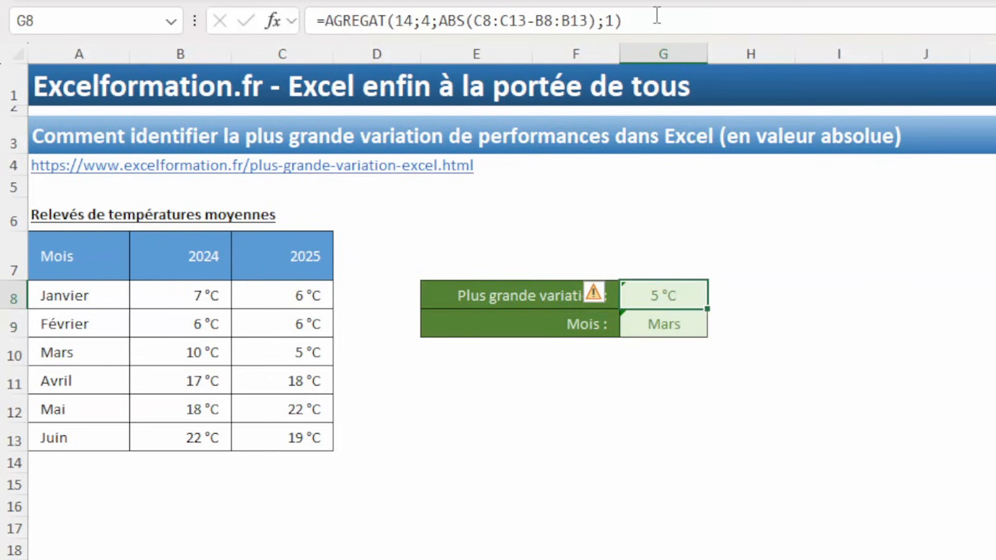
{"action": "left_click_drag", "start_coordinate": [658, 15], "coordinate": [329, 24]}
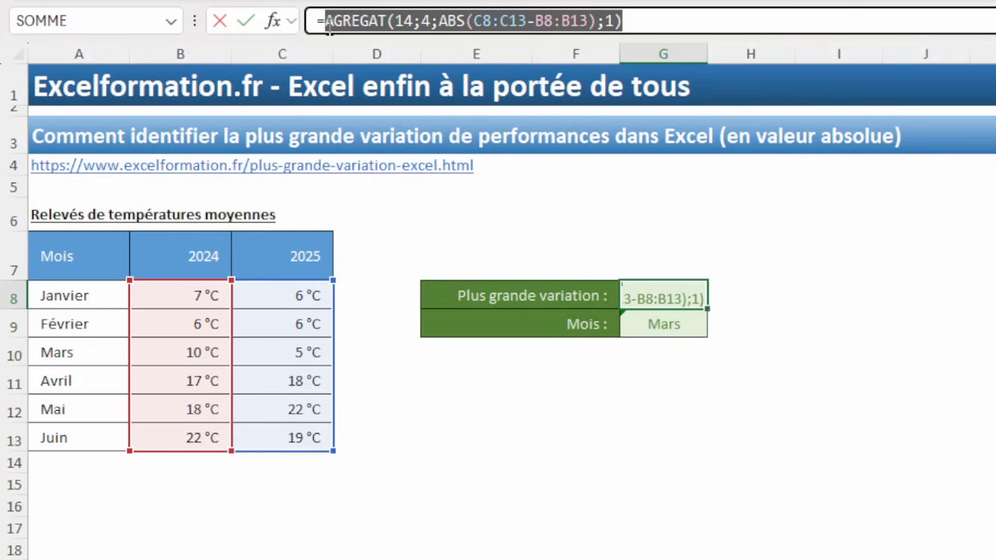
{"action": "key", "text": "Escape"}
{"action": "left_click", "coordinate": [672, 324]}
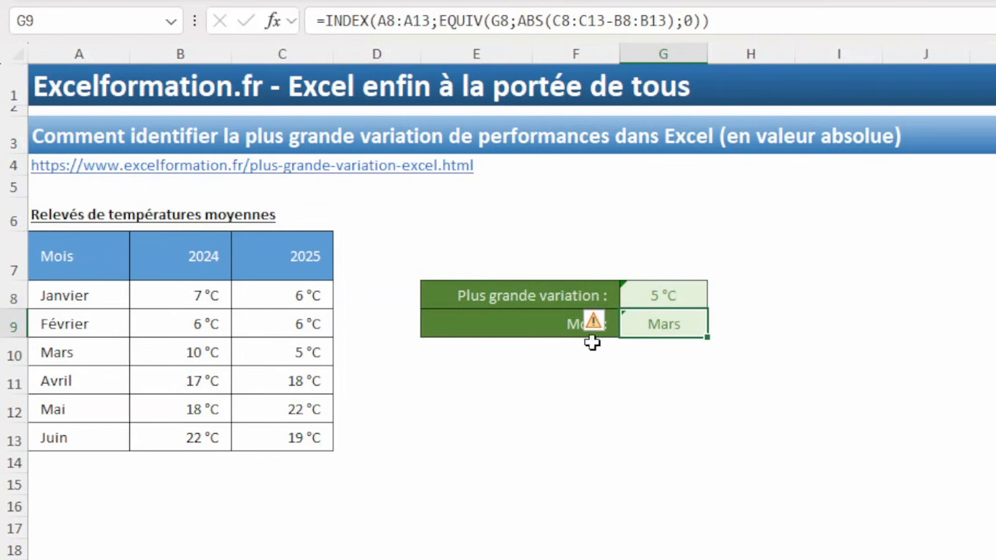
{"action": "left_click", "coordinate": [510, 20]}
{"action": "key", "text": "BackSpace"}
{"action": "key", "text": "BackSpace"}
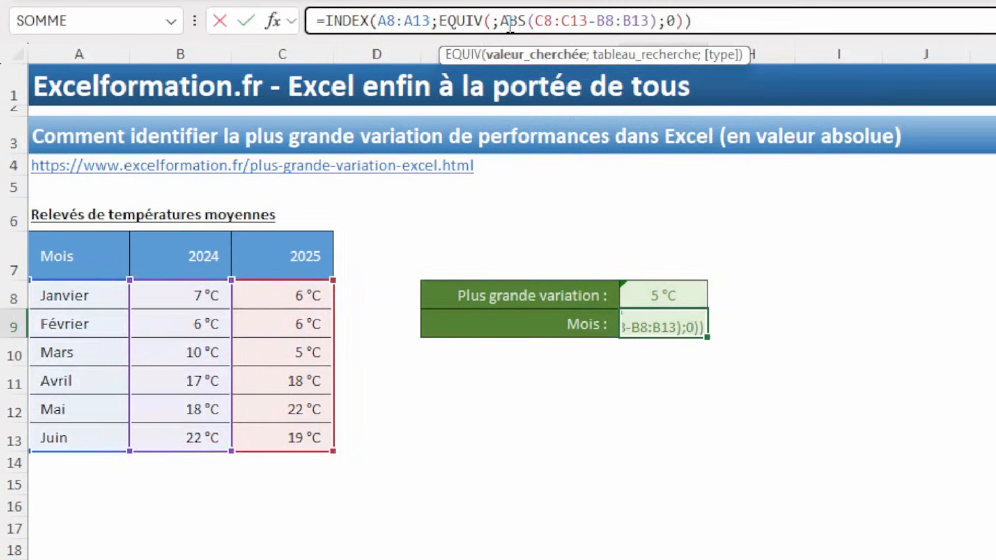
{"action": "key", "text": "ctrl+v"}
{"action": "key", "text": "Return"}
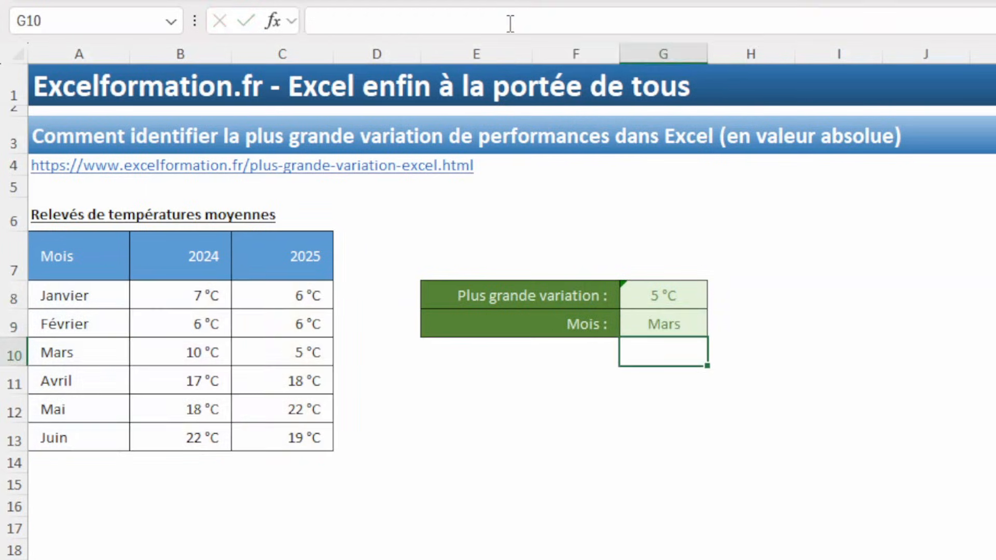
Step: Clear G8 to test whether the month formula in G9 works independently of it, and undo the deletion
{"action": "key", "text": "Up"}
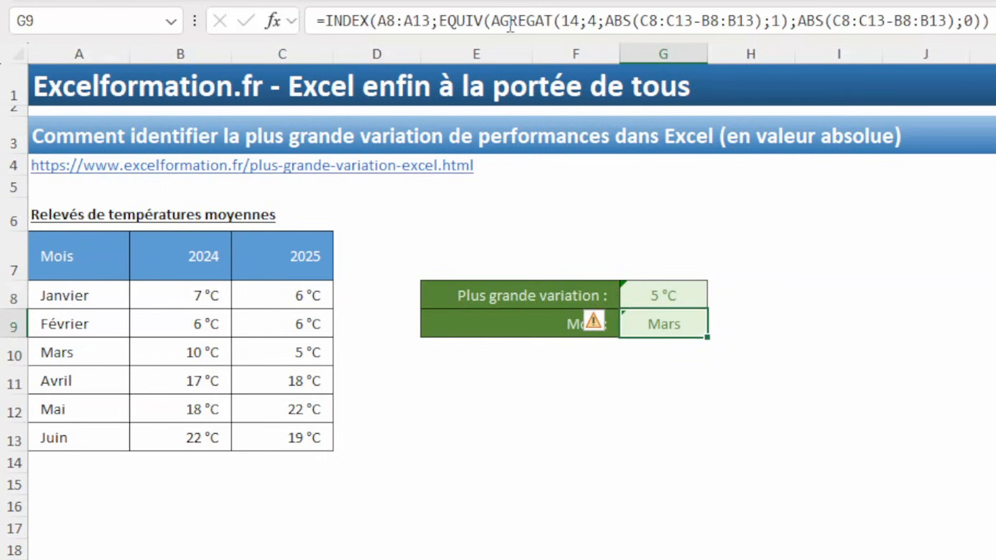
{"action": "key", "text": "Up"}
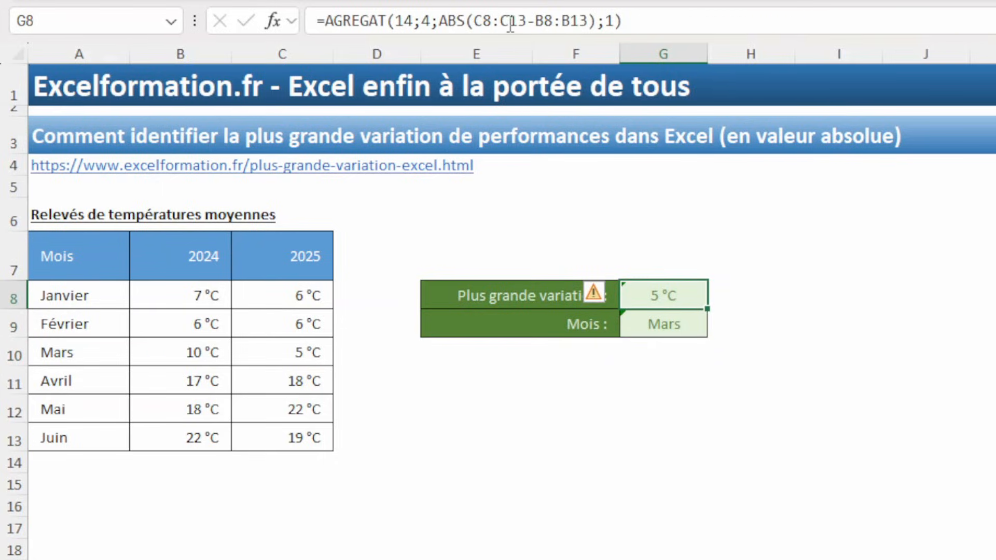
{"action": "key", "text": "Delete"}
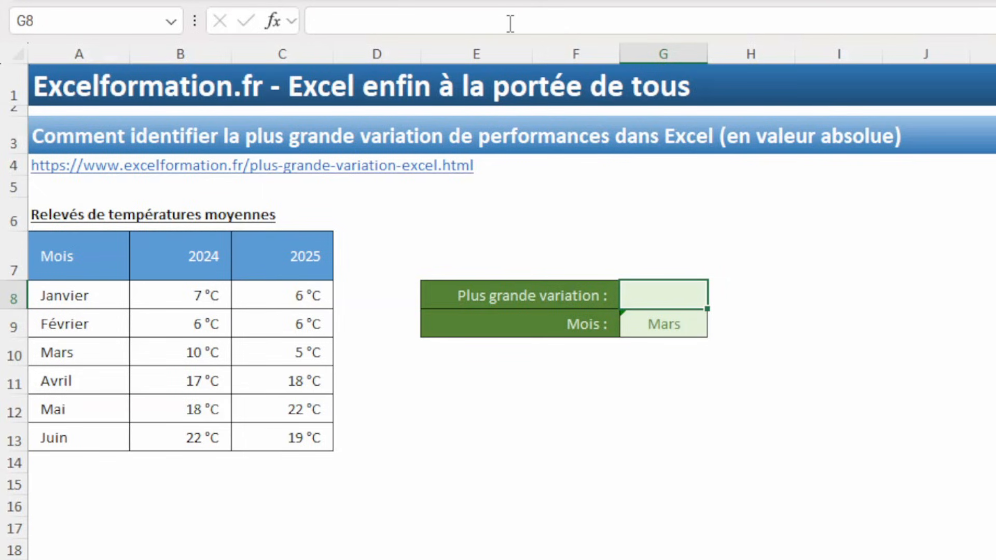
{"action": "key", "text": "ctrl+z"}
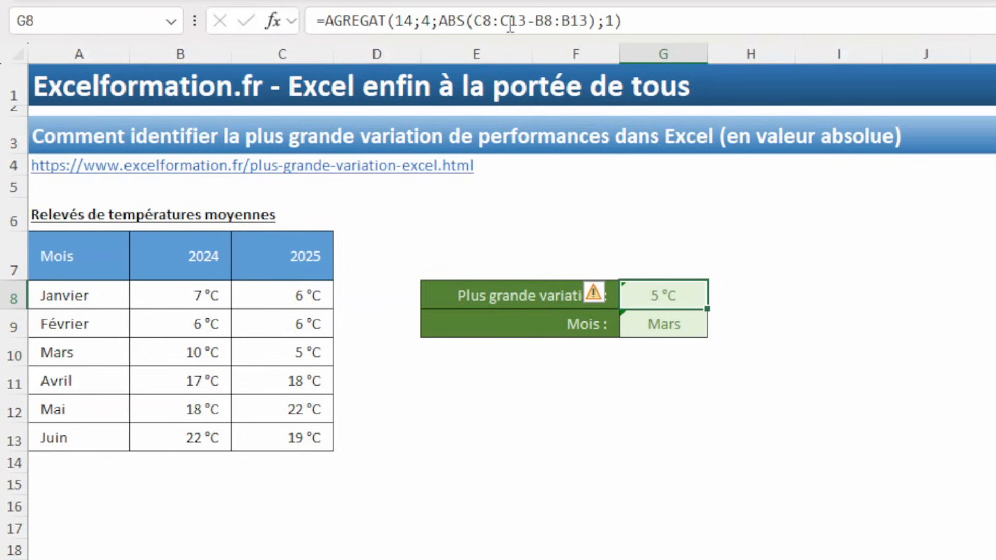
Step: Replace the AGREGAT expression in G9's EQUIV with MAX(ABS(C8:C13-B8:B13)), and check the entered formula
{"action": "left_click", "coordinate": [681, 322]}
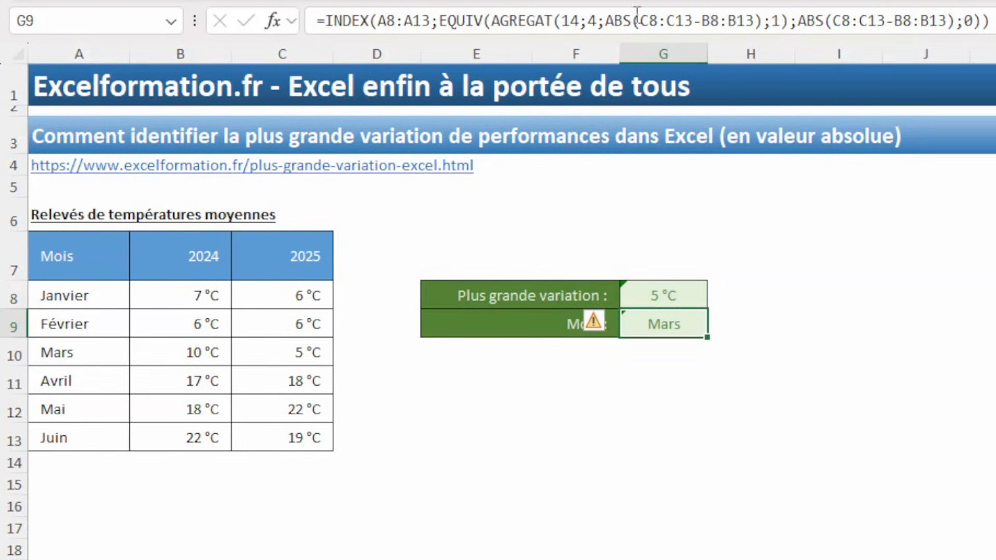
{"action": "left_click_drag", "start_coordinate": [789, 21], "coordinate": [496, 8]}
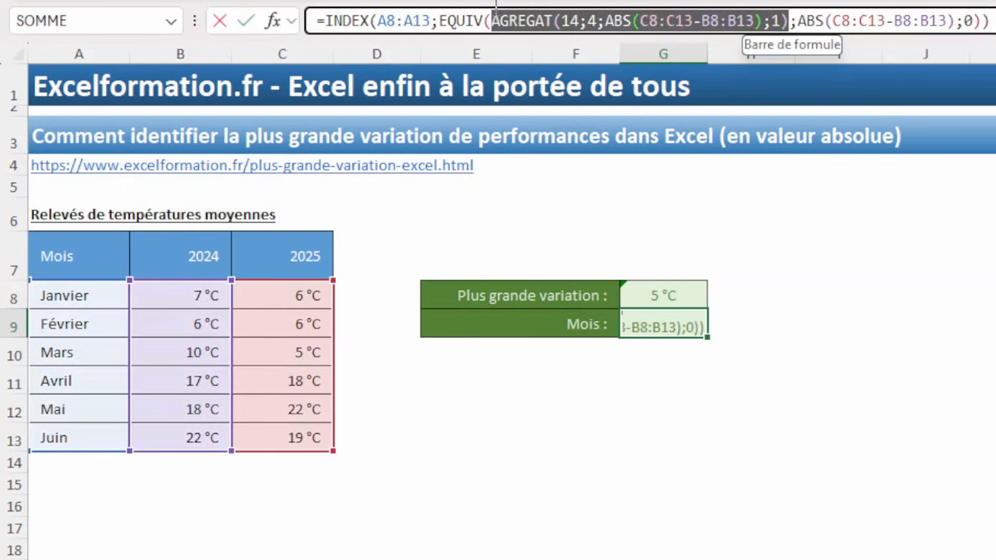
{"action": "type", "text": "max(abs"}
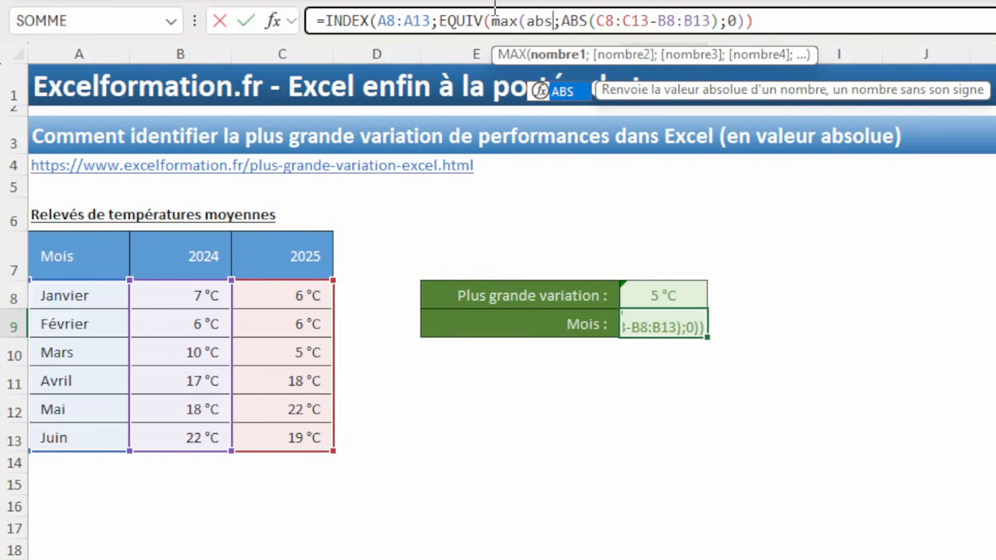
{"action": "type", "text": "("}
{"action": "left_click_drag", "start_coordinate": [291, 295], "coordinate": [286, 435]}
{"action": "type", "text": "-"}
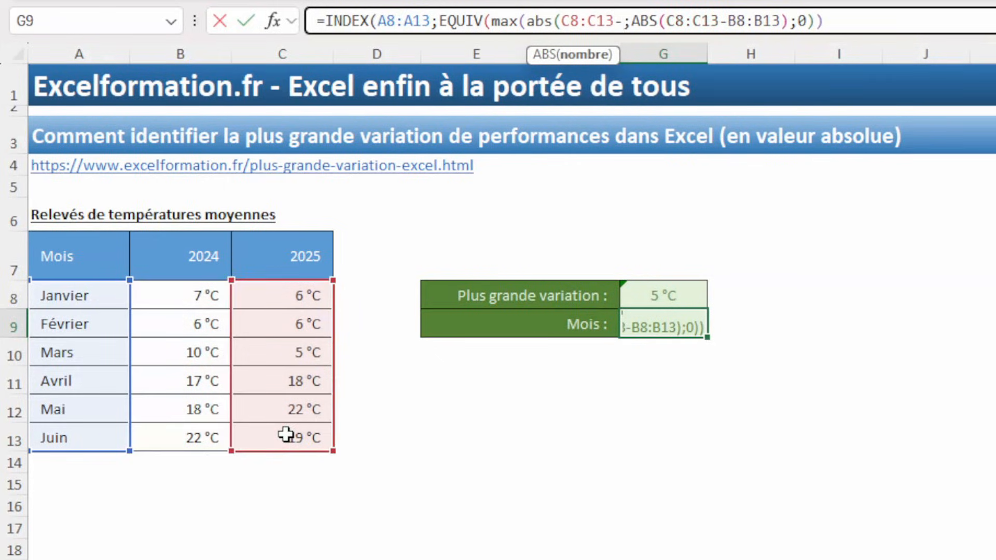
{"action": "left_click_drag", "start_coordinate": [193, 295], "coordinate": [188, 447]}
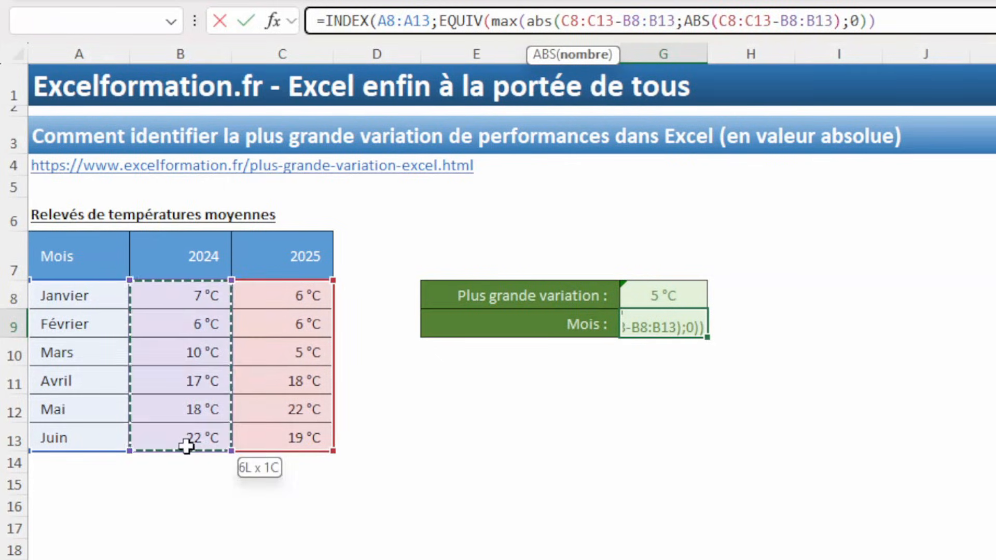
{"action": "type", "text": "))"}
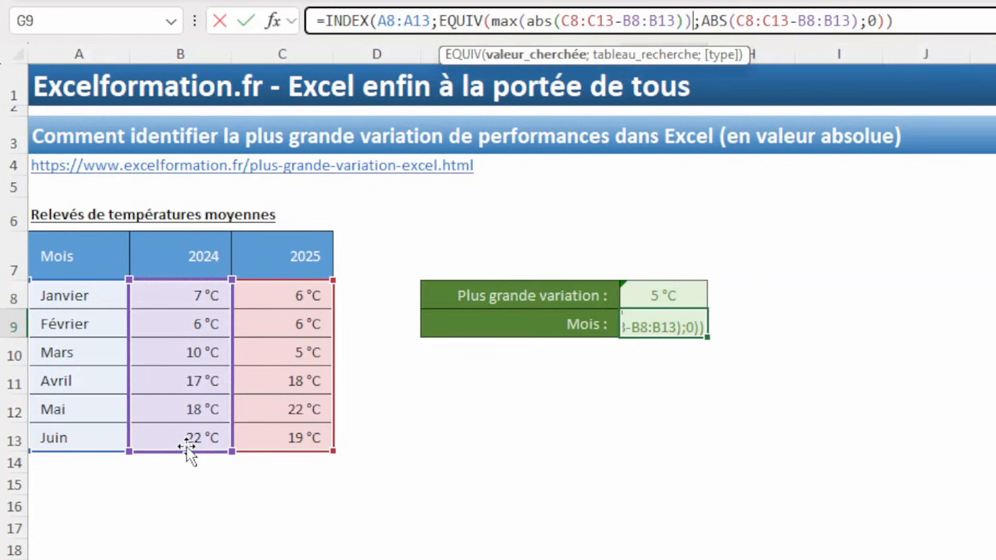
{"action": "key", "text": "Return"}
{"action": "key", "text": "Up"}
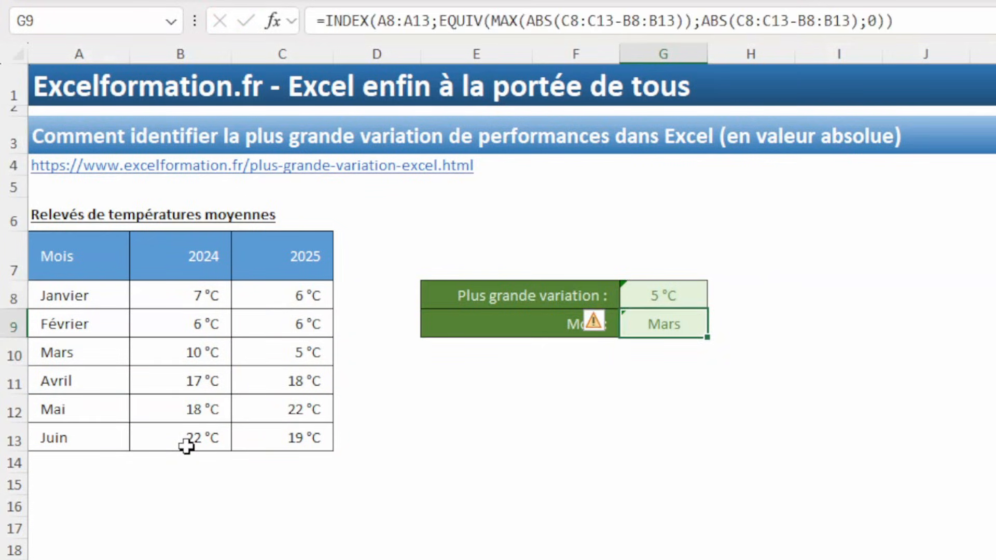